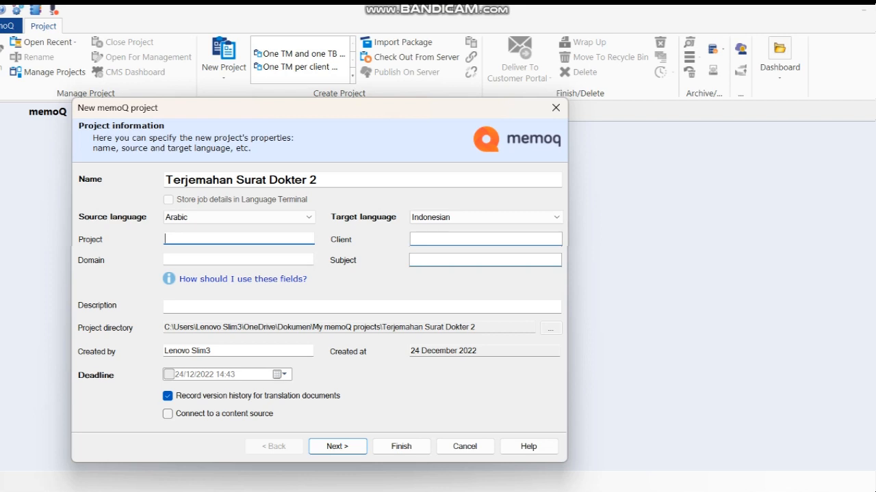
Step: Enter "Surat Dokter" as the project value in the new project's information
{"action": "left_click", "coordinate": [287, 180]}
{"action": "left_click", "coordinate": [363, 180]}
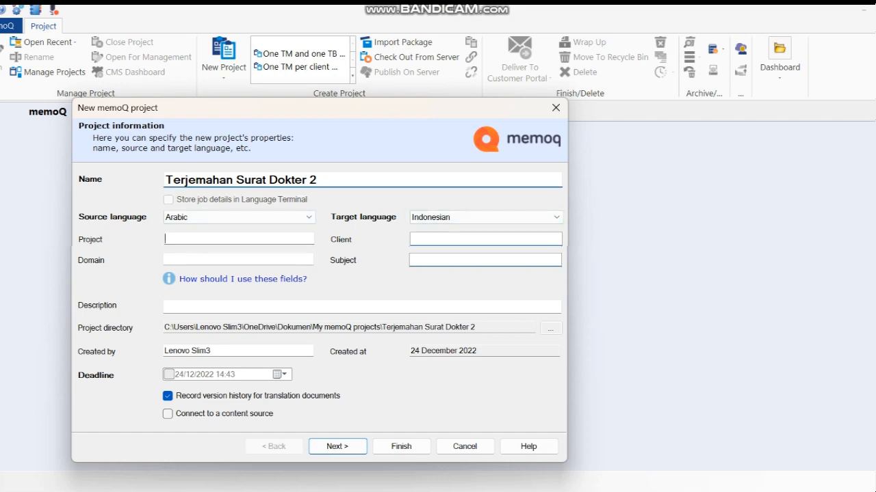
{"action": "type", "text": "Surat"}
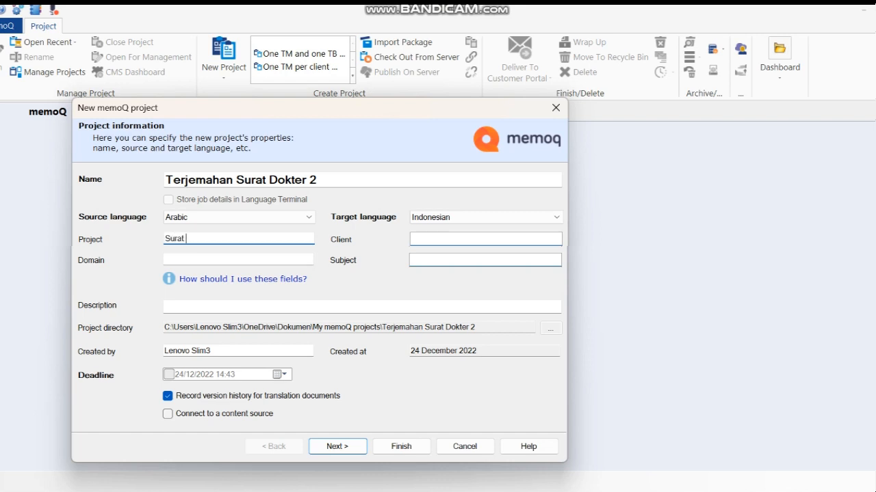
{"action": "type", "text": " d"}
{"action": "key", "text": "BackSpace"}
{"action": "type", "text": "Dokter"}
Step: Enter the client's name, set the subject to "P. Dokumen Administrasi", and proceed to the translation documents page
{"action": "left_click", "coordinate": [485, 239]}
{"action": "type", "text": "Naila"}
{"action": "key", "text": "Tab"}
{"action": "type", "text": "P. Dokumwn"}
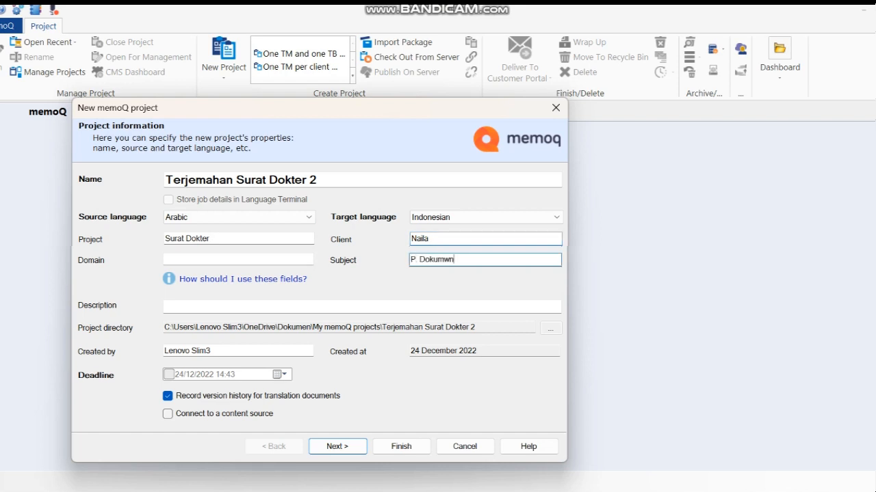
{"action": "key", "text": "BackSpace"}
{"action": "key", "text": "BackSpace"}
{"action": "type", "text": "en A"}
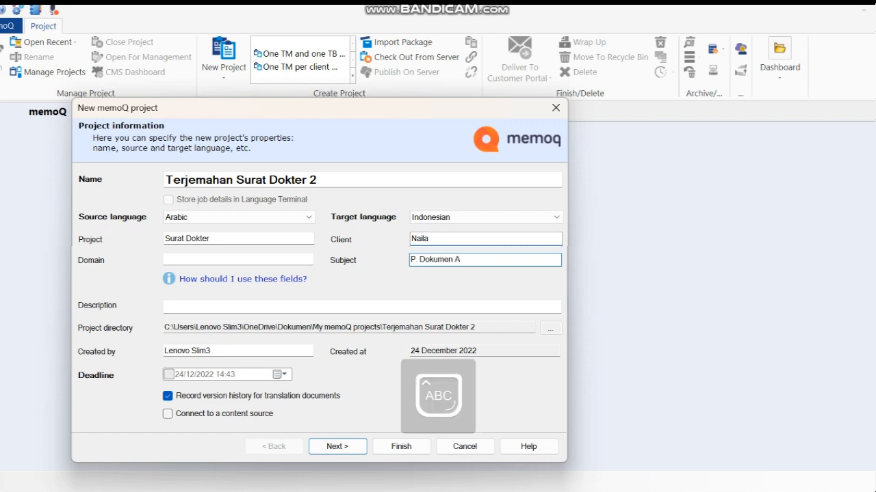
{"action": "type", "text": "dministrasi"}
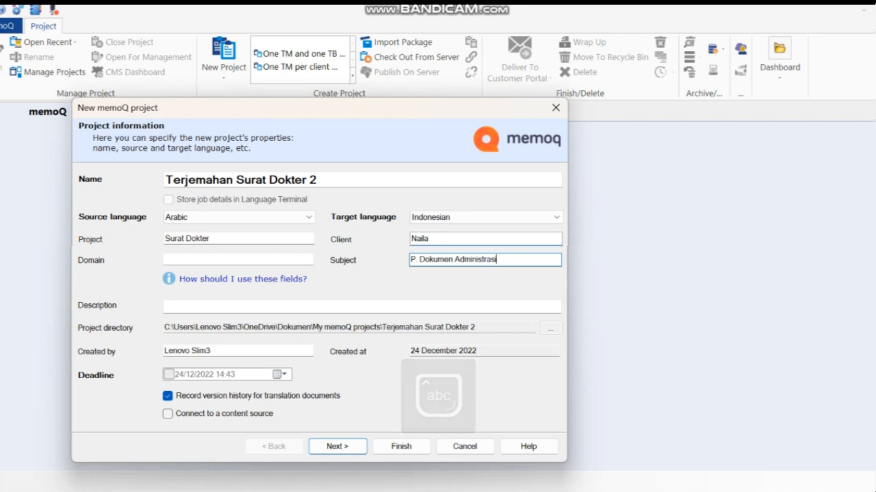
{"action": "key", "text": "Return"}
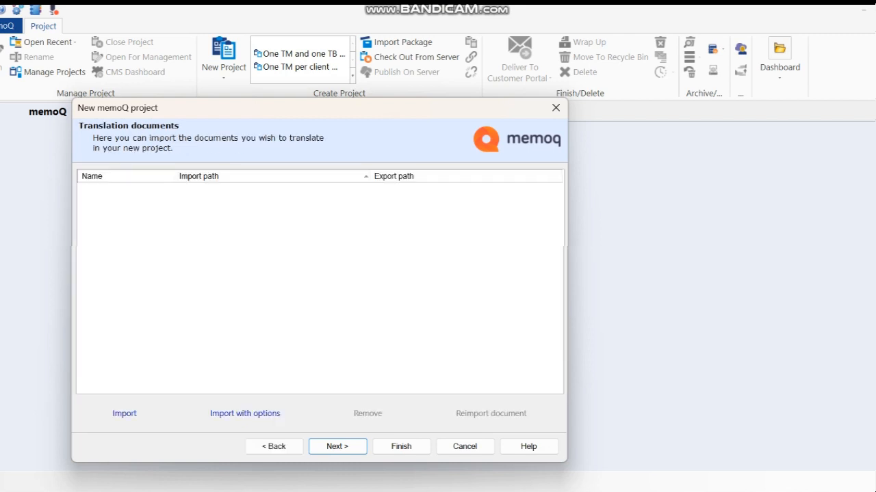
Step: Import the Word file "surat dokter" from the P. Dokumen Administrasi folder as the translation document and continue to translation memories
{"action": "key", "text": "ctrl+o"}
{"action": "left_click", "coordinate": [144, 177]}
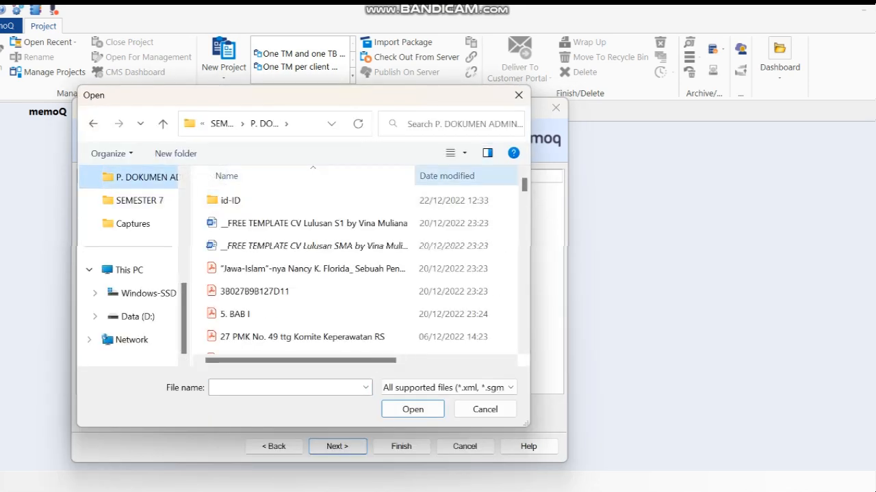
{"action": "scroll", "coordinate": [362, 266], "scroll_direction": "down", "scroll_amount": 8}
{"action": "scroll", "coordinate": [362, 267], "scroll_direction": "down", "scroll_amount": 7}
{"action": "scroll", "coordinate": [362, 267], "scroll_direction": "down", "scroll_amount": 6}
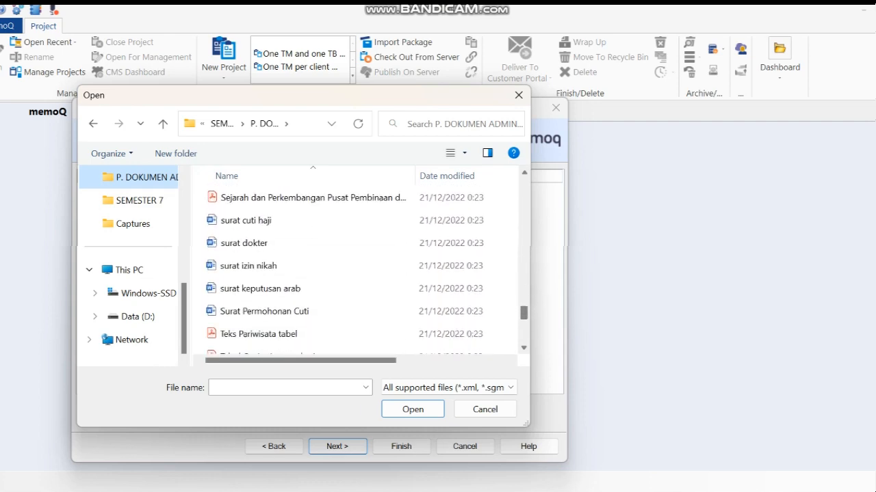
{"action": "scroll", "coordinate": [362, 274], "scroll_direction": "down", "scroll_amount": 1}
{"action": "left_click", "coordinate": [245, 231]}
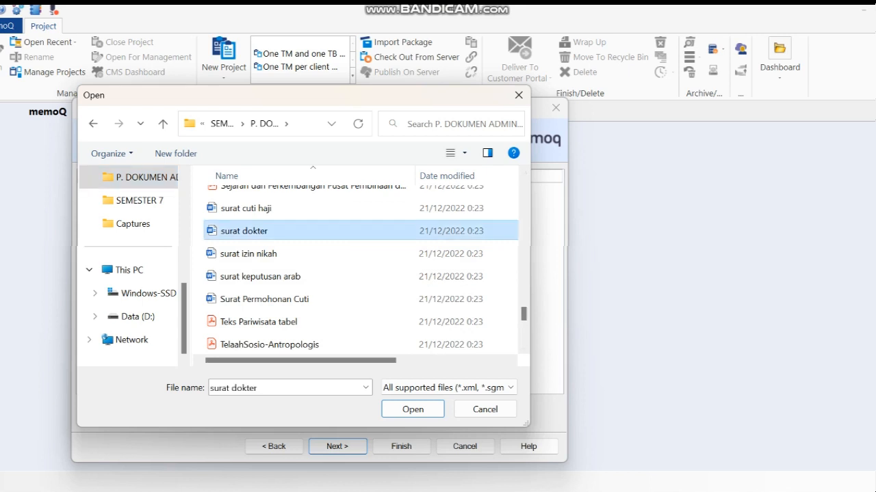
{"action": "key", "text": "Return"}
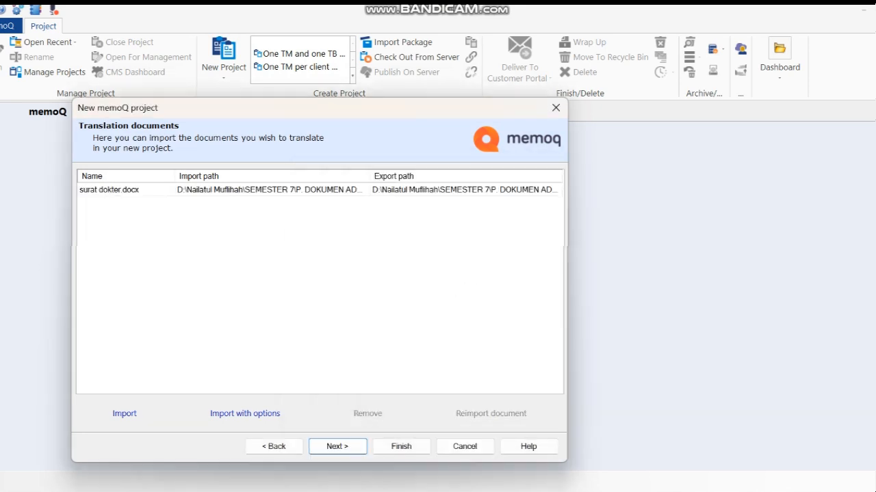
{"action": "key", "text": "Return"}
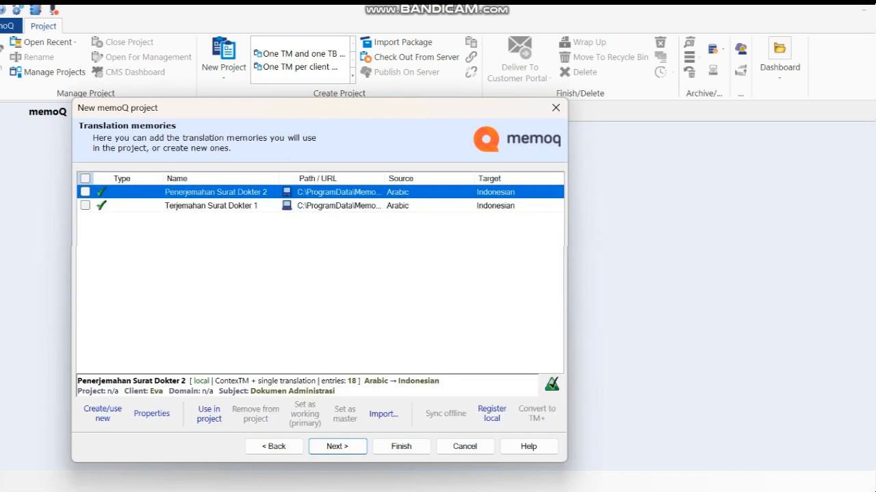
Step: Create a new Arabic to Indonesian translation memory named "Terjemahan Surat dokter 2"
{"action": "key", "text": "ctrl+n"}
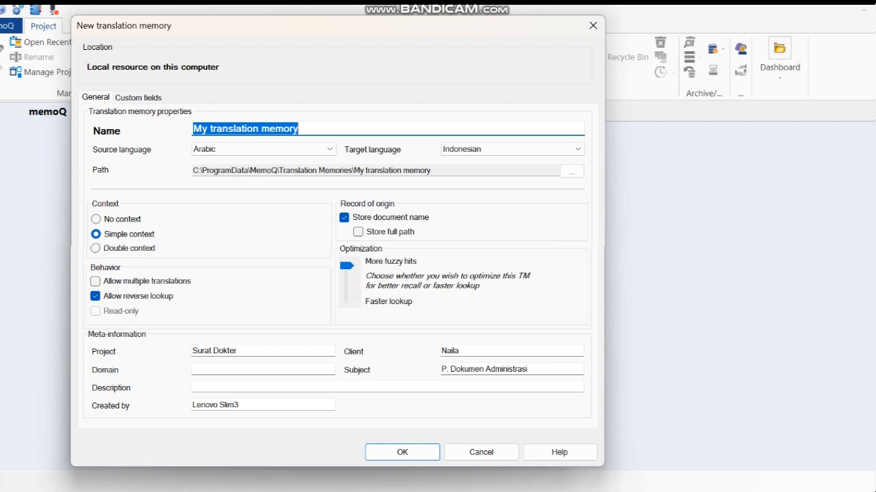
{"action": "key", "text": "BackSpace"}
{"action": "type", "text": "Terjemah"}
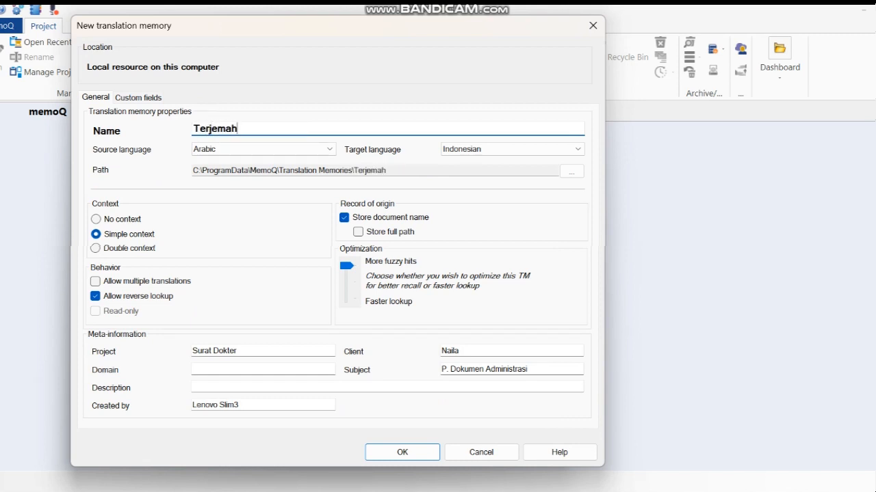
{"action": "type", "text": "an Surat "}
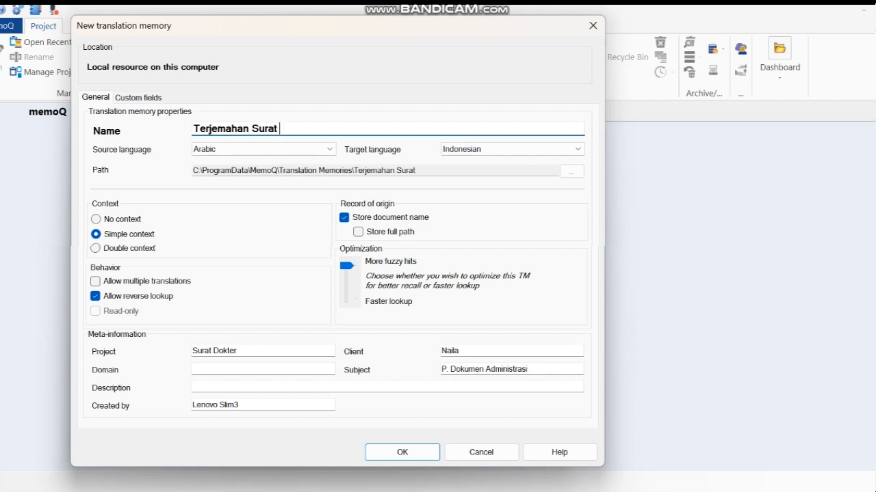
{"action": "type", "text": "dokter 2"}
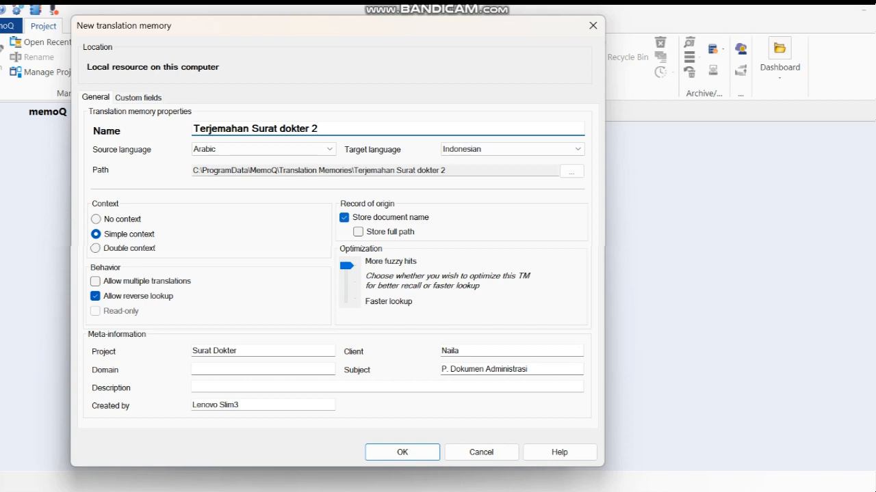
{"action": "left_click", "coordinate": [402, 452]}
{"action": "left_click", "coordinate": [402, 452]}
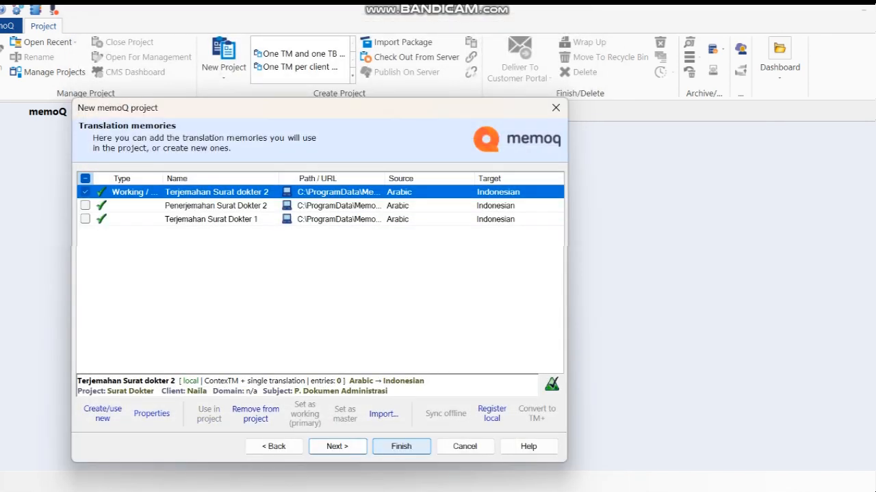
Step: Finish creating the project and open surat dokter.docx in the translation editor
{"action": "left_click", "coordinate": [401, 446]}
{"action": "key", "text": "Return"}
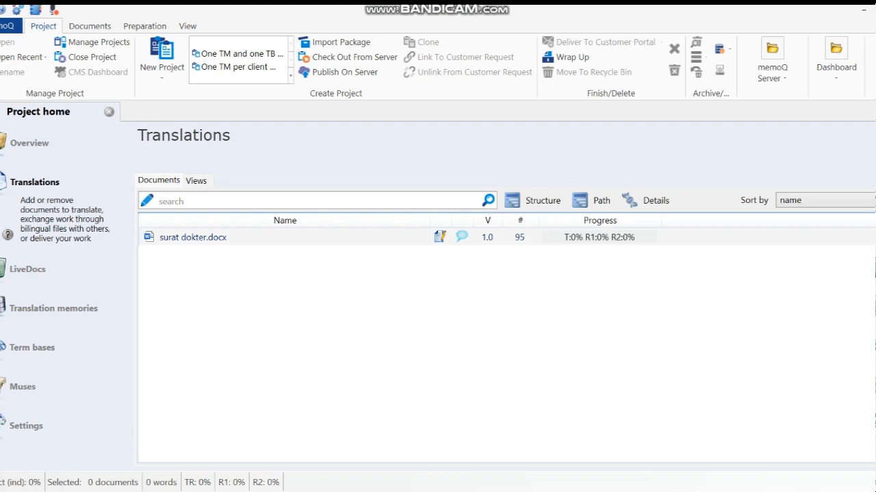
{"action": "left_click", "coordinate": [192, 237]}
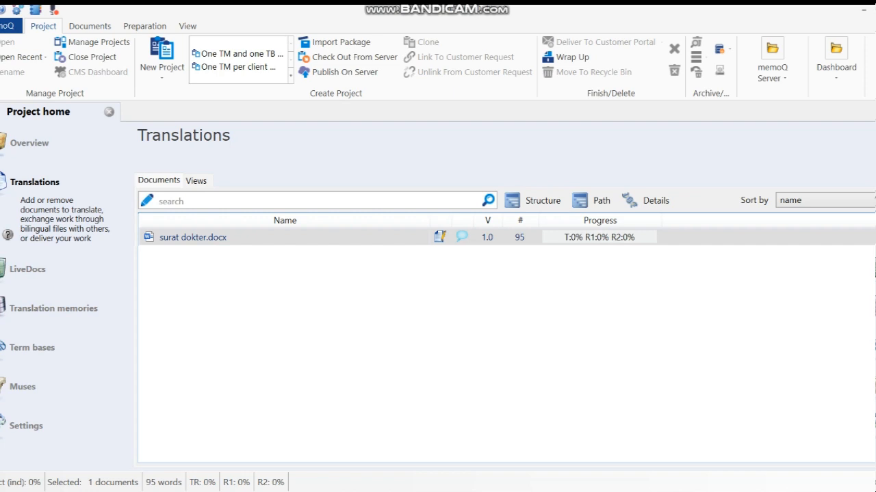
{"action": "key", "text": "Return"}
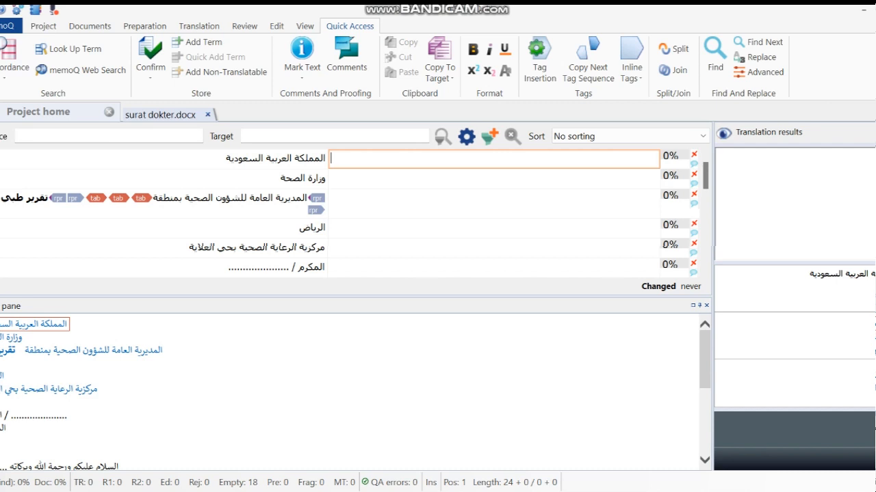
Step: Translate the first segment as "Kerajaan Arab Saudi" and confirm it
{"action": "type", "text": "Kerajaa"}
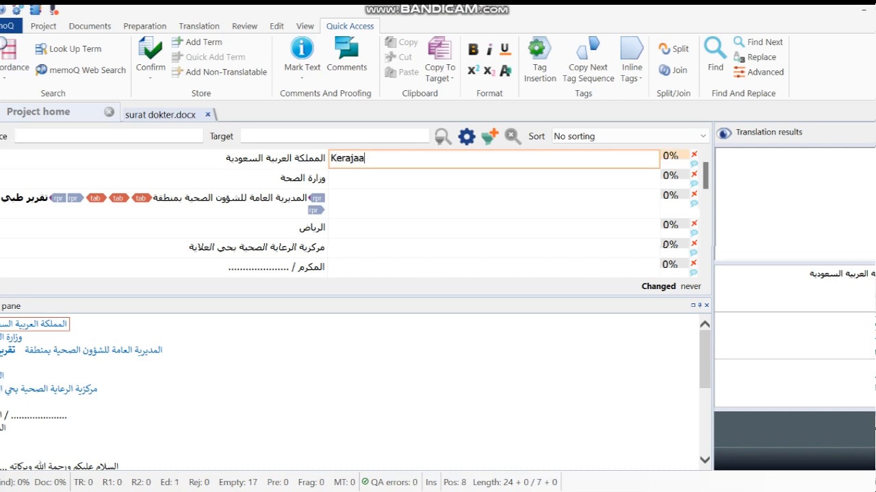
{"action": "type", "text": "n Arab Saudi"}
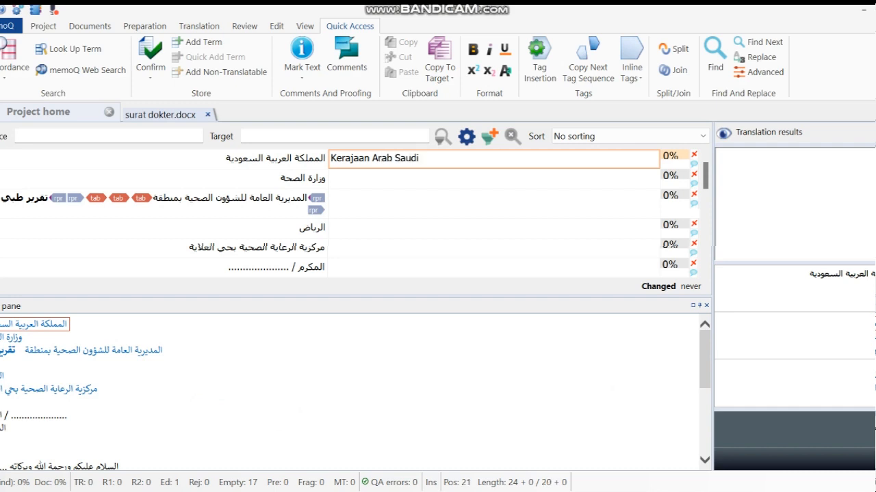
{"action": "key", "text": "Down"}
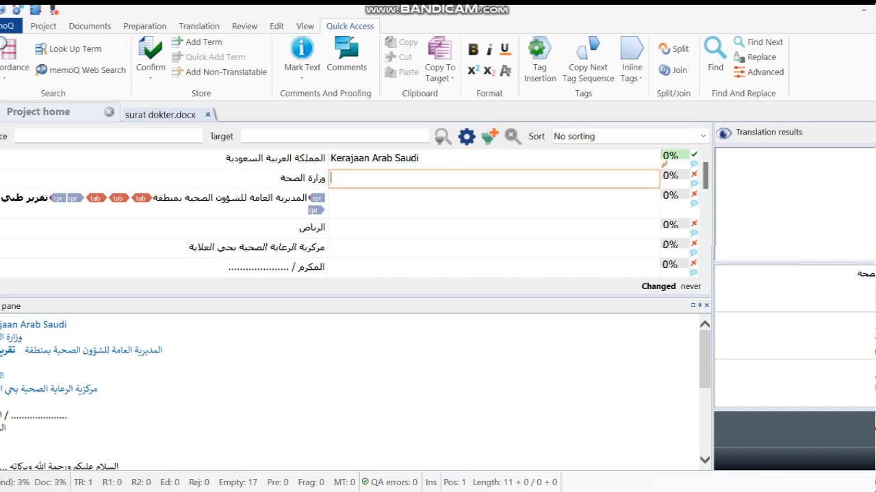
{"action": "key", "text": "Up"}
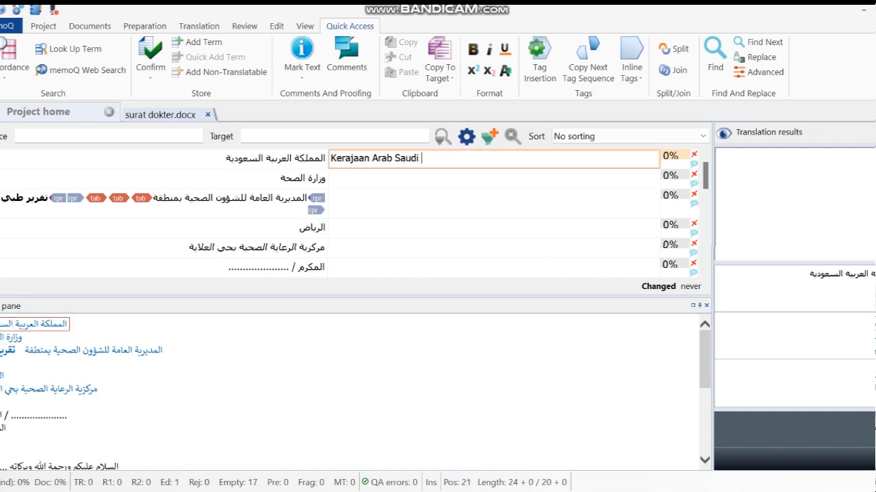
{"action": "key", "text": "Down"}
{"action": "key", "text": "Up"}
{"action": "key", "text": "Down"}
{"action": "key", "text": "Up"}
{"action": "key", "text": "Down"}
{"action": "key", "text": "Up"}
{"action": "key", "text": "ctrl+Return"}
Step: Translate the second segment as "Kementrian Kesehatan" and confirm it
{"action": "type", "text": "Kementri"}
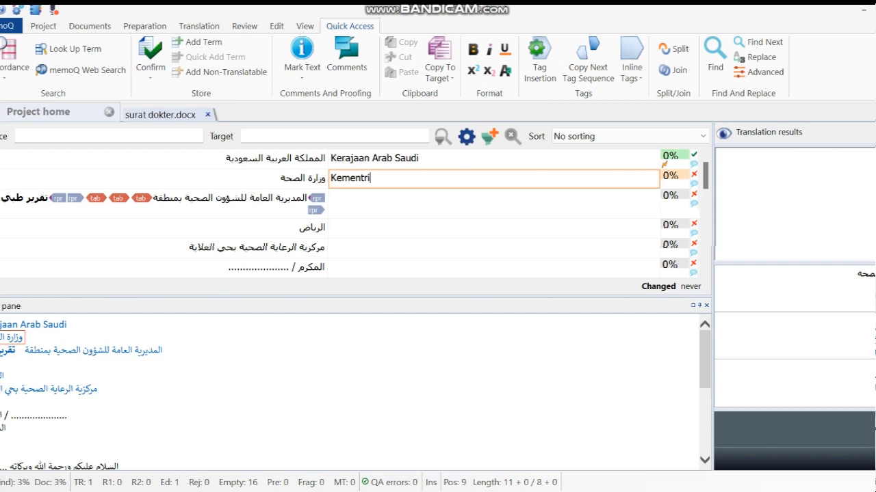
{"action": "type", "text": "an Keseha"}
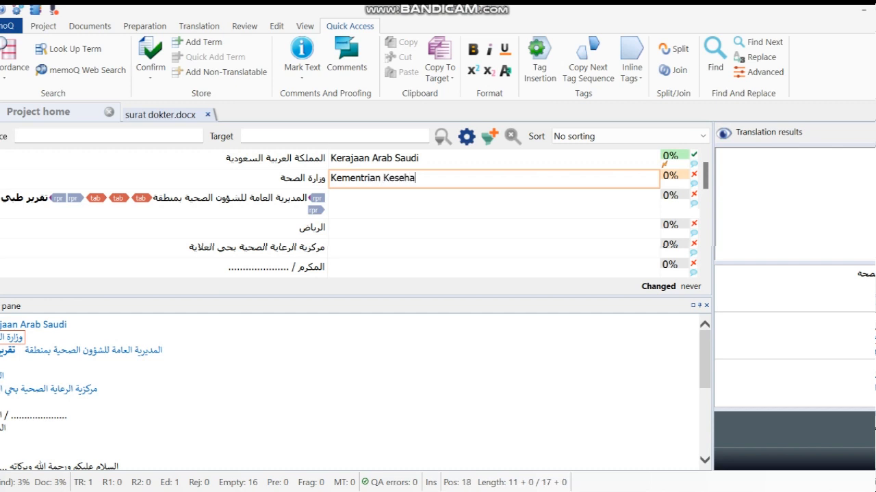
{"action": "type", "text": "tan"}
{"action": "key", "text": "ctrl+Return"}
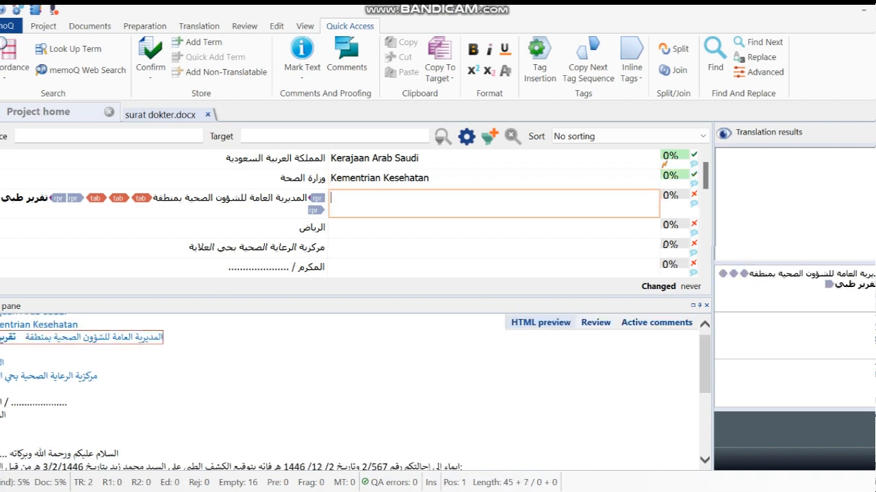
Step: Copy "Direktorat Jenderal Urusan kesehatan Surat Keterangan Dokter" from the Indonesian PDF in Adobe Acrobat Reader into memoQ's third segment and confirm it
{"action": "mouse_move", "coordinate": [621, 491]}
{"action": "left_click", "coordinate": [620, 444]}
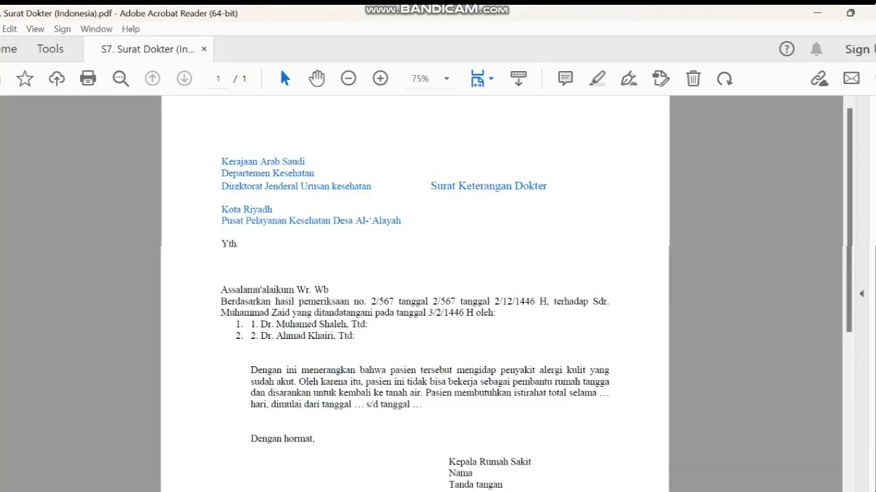
{"action": "left_click_drag", "start_coordinate": [221, 187], "coordinate": [548, 186]}
{"action": "key", "text": "ctrl+c"}
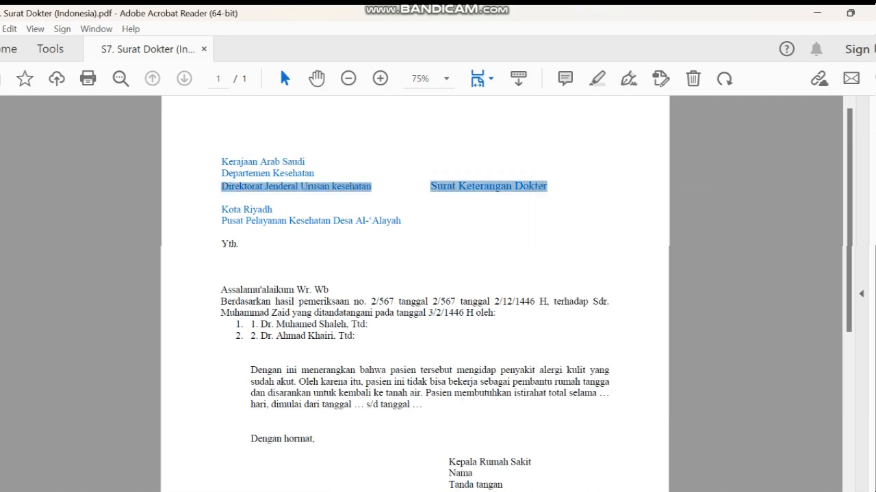
{"action": "key", "text": "alt+Tab"}
{"action": "key", "text": "ctrl+v"}
{"action": "key", "text": "ctrl+Return"}
Step: Copy "Kota Riyadh" from the PDF in Acrobat Reader into memoQ's fourth segment and confirm it
{"action": "key", "text": "alt+Tab"}
{"action": "double_click", "coordinate": [309, 220]}
{"action": "left_click_drag", "start_coordinate": [220, 210], "coordinate": [273, 210]}
{"action": "right_click", "coordinate": [269, 214]}
{"action": "left_click", "coordinate": [294, 226]}
{"action": "key", "text": "alt+Tab"}
{"action": "key", "text": "ctrl+v"}
{"action": "key", "text": "ctrl+Return"}
Step: Copy "Pusat Pelayanan Kesehatan Desa Al-'Alayah" from the PDF in Acrobat Reader into memoQ's health centre segment and confirm it
{"action": "key", "text": "alt+Tab"}
{"action": "double_click", "coordinate": [386, 221]}
{"action": "left_click_drag", "start_coordinate": [400, 221], "coordinate": [221, 221]}
{"action": "key", "text": "ctrl+c"}
{"action": "key", "text": "alt+Tab"}
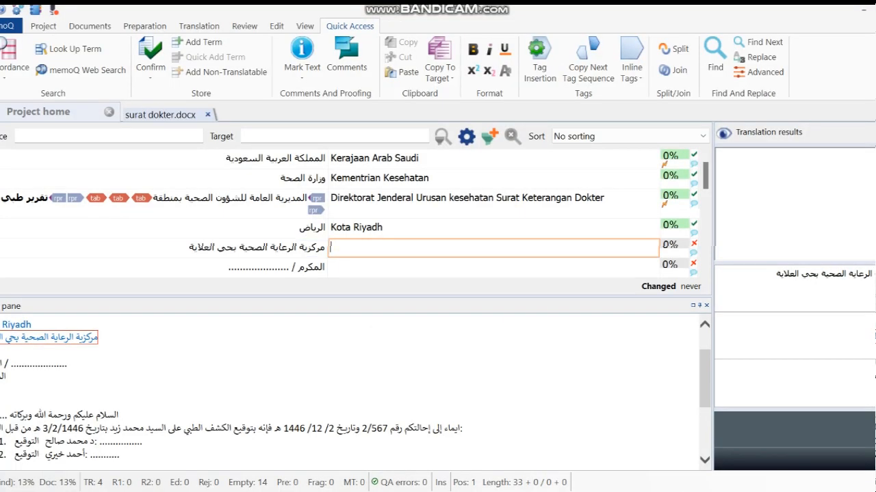
{"action": "key", "text": "ctrl+v"}
{"action": "key", "text": "ctrl+Return"}
Step: Copy "Yth." from the PDF in Acrobat Reader into memoQ's two addressee segments and confirm both
{"action": "key", "text": "alt+Tab"}
{"action": "key", "text": "alt+Tab"}
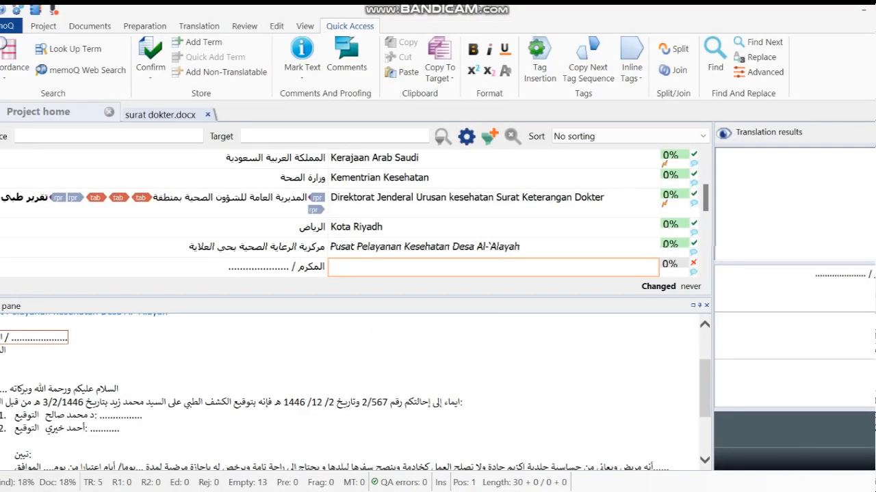
{"action": "key", "text": "alt+Tab"}
{"action": "double_click", "coordinate": [230, 244]}
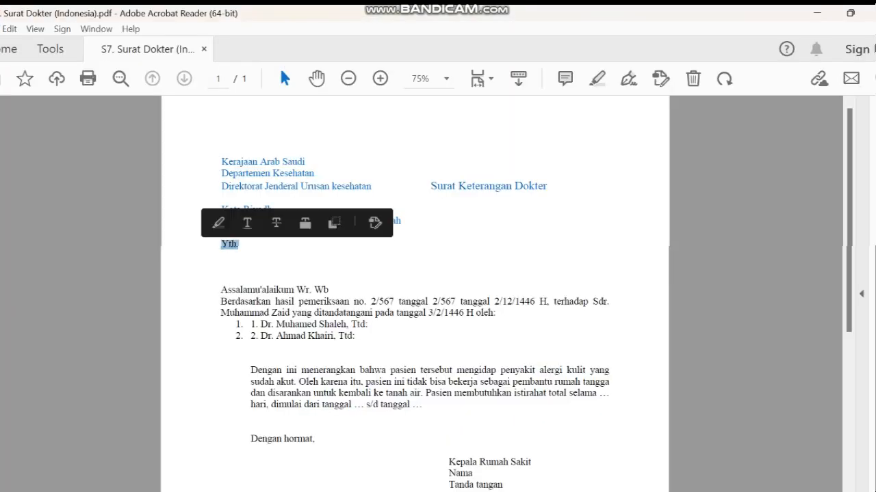
{"action": "right_click", "coordinate": [228, 248]}
{"action": "key", "text": "c"}
{"action": "key", "text": "alt+Tab"}
{"action": "key", "text": "ctrl+v"}
{"action": "key", "text": "ctrl+Return"}
{"action": "key", "text": "ctrl+v"}
{"action": "key", "text": "ctrl+Return"}
Step: Copy the greeting "Assalamu'alaikum Wr. Wb" from the PDF in Acrobat Reader into memoQ's greeting segment and confirm it
{"action": "key", "text": "alt+Tab"}
{"action": "left_click_drag", "start_coordinate": [220, 290], "coordinate": [328, 290]}
{"action": "right_click", "coordinate": [327, 293]}
{"action": "key", "text": "c"}
{"action": "key", "text": "alt+Tab"}
{"action": "key", "text": "ctrl+v"}
{"action": "key", "text": "ctrl+Return"}
Step: Copy the whole "Berdasarkan hasil pemeriksaan" sentence from the PDF in Acrobat Reader into memoQ's matching segment and confirm it
{"action": "key", "text": "alt+Tab"}
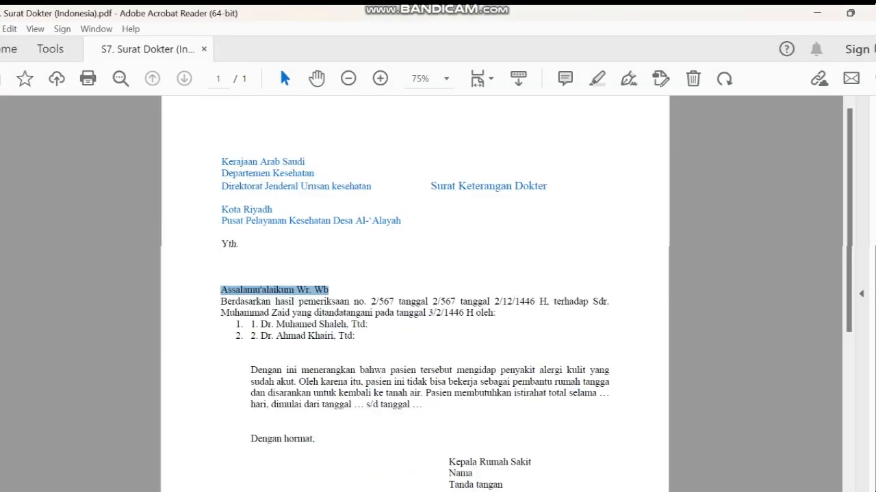
{"action": "double_click", "coordinate": [246, 301]}
{"action": "key", "text": "alt+Tab"}
{"action": "key", "text": "alt+Tab"}
{"action": "key", "text": "alt+Tab"}
{"action": "left_click", "coordinate": [496, 312], "text": "shift"}
{"action": "right_click", "coordinate": [260, 305]}
{"action": "key", "text": "c"}
{"action": "key", "text": "alt+Tab"}
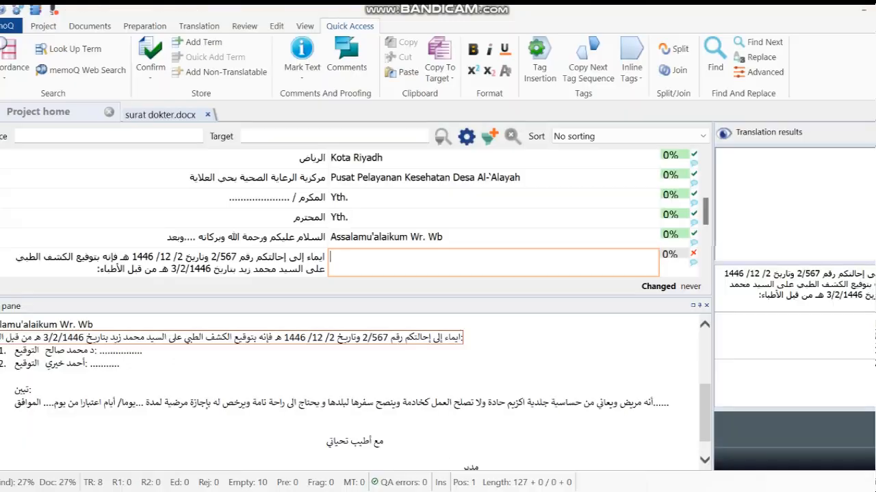
{"action": "key", "text": "ctrl+v"}
{"action": "key", "text": "ctrl+Return"}
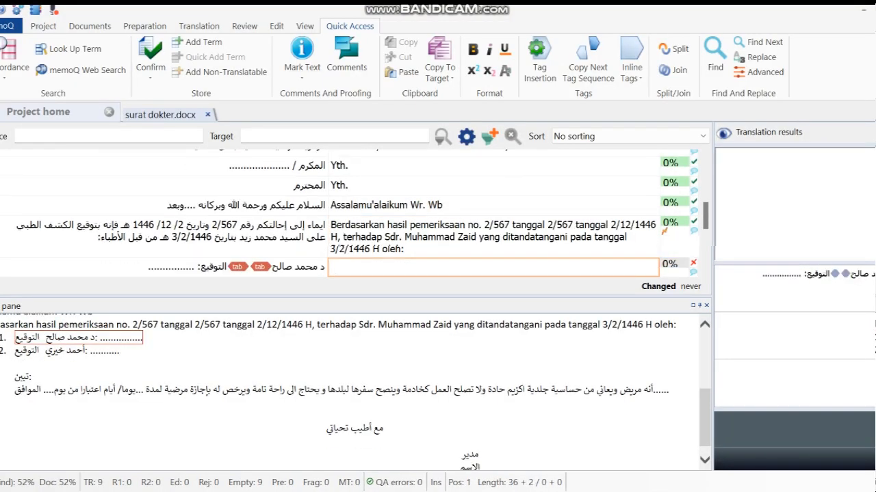
Step: Copy the first doctor's name and signature line from the PDF in Acrobat Reader into memoQ's matching segment and confirm it
{"action": "key", "text": "alt+Tab"}
{"action": "left_click_drag", "start_coordinate": [367, 325], "coordinate": [260, 324]}
{"action": "key", "text": "ctrl+c"}
{"action": "key", "text": "alt+Tab"}
{"action": "key", "text": "ctrl+v"}
{"action": "key", "text": "ctrl+Return"}
Step: Copy the second doctor's signature line from the PDF in Acrobat Reader into memoQ's matching segment, confirm it, and translate the following segment as "Menjelaskan"
{"action": "key", "text": "alt+Tab"}
{"action": "left_click_drag", "start_coordinate": [355, 336], "coordinate": [261, 336]}
{"action": "key", "text": "ctrl+c"}
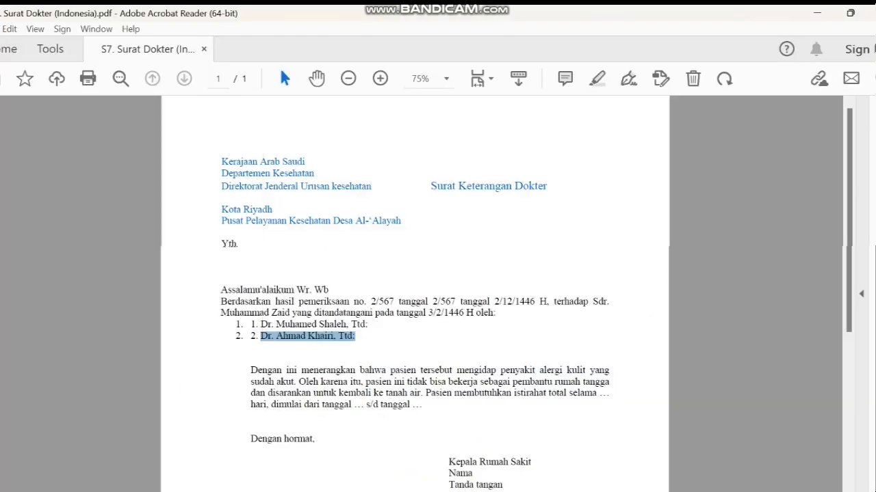
{"action": "key", "text": "alt+Tab"}
{"action": "key", "text": "ctrl+v"}
{"action": "key", "text": "ctrl+Return"}
{"action": "type", "text": "Menjelaskan"}
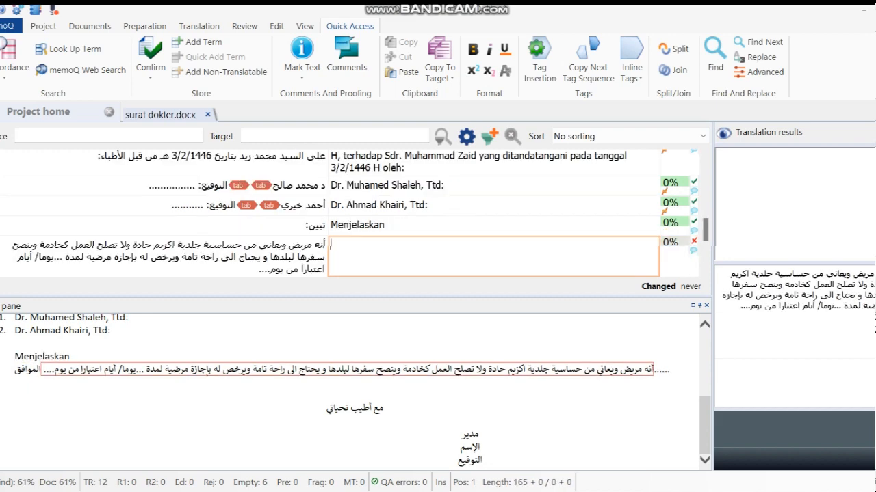
Step: Copy the whole "Dengan ini menerangkan" paragraph from the PDF in Acrobat Reader into memoQ's matching segment, and enter "Disepakati" in the following one
{"action": "key", "text": "alt+Tab"}
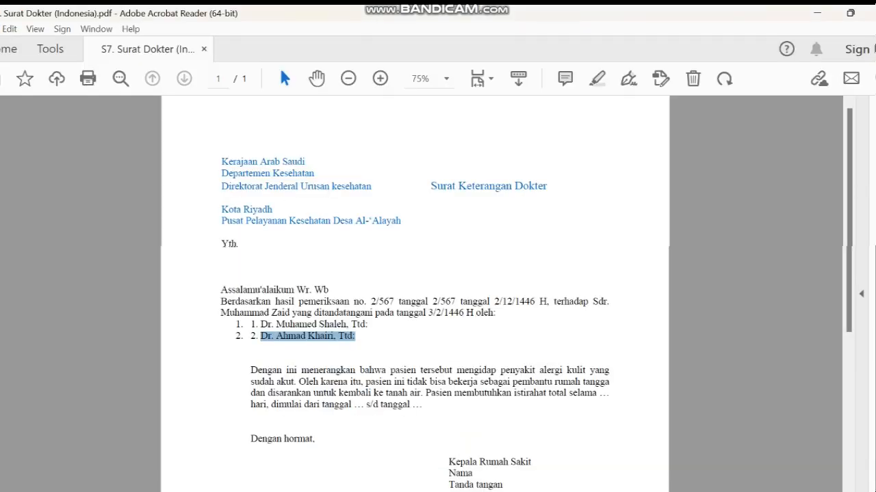
{"action": "left_click", "coordinate": [422, 404]}
{"action": "left_click_drag", "start_coordinate": [422, 404], "coordinate": [251, 370]}
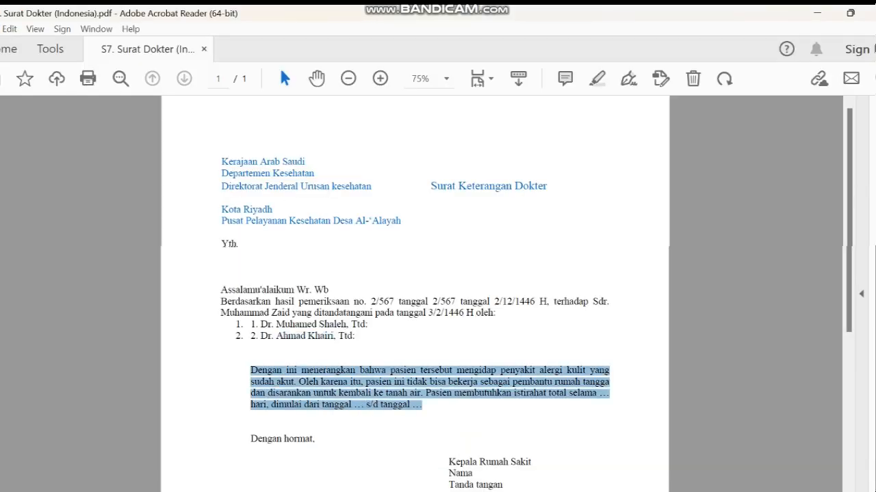
{"action": "right_click", "coordinate": [273, 374]}
{"action": "left_click", "coordinate": [302, 197]}
{"action": "key", "text": "alt+Tab"}
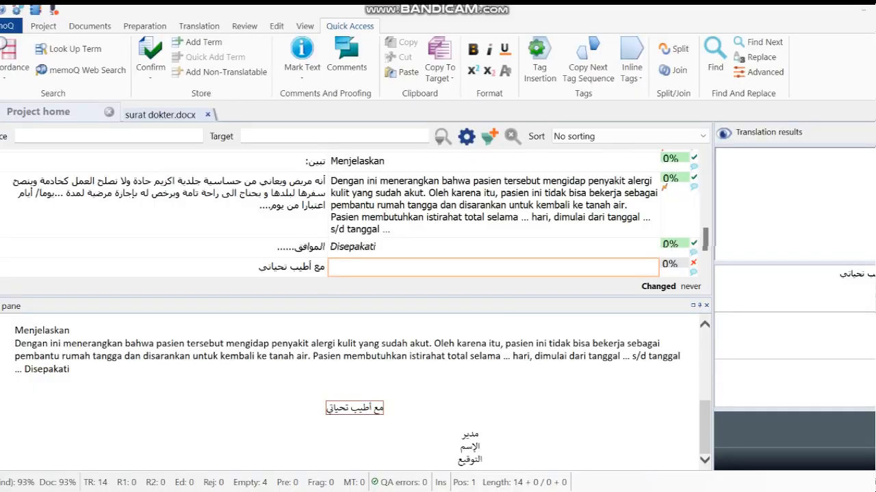
Step: Copy the closing "Dengan hormat," from the PDF in Acrobat Reader into memoQ's closing segment and confirm it
{"action": "key", "text": "alt+Tab"}
{"action": "left_click_drag", "start_coordinate": [315, 439], "coordinate": [250, 439]}
{"action": "key", "text": "ctrl+c"}
{"action": "key", "text": "alt+Tab"}
{"action": "key", "text": "ctrl+v"}
{"action": "key", "text": "ctrl+Return"}
Step: Copy "Kepala Rumah Sakit" from the PDF in Acrobat Reader into memoQ's director title segment and confirm it
{"action": "key", "text": "alt+Tab"}
{"action": "left_click_drag", "start_coordinate": [532, 463], "coordinate": [448, 465]}
{"action": "key", "text": "ctrl+c"}
{"action": "key", "text": "alt+Tab"}
{"action": "key", "text": "ctrl+v"}
{"action": "key", "text": "ctrl+Return"}
Step: Copy "Nama" from the PDF in Acrobat Reader into memoQ's name segment and confirm it
{"action": "key", "text": "alt+Tab"}
{"action": "scroll", "coordinate": [460, 455], "scroll_direction": "down", "scroll_amount": 1}
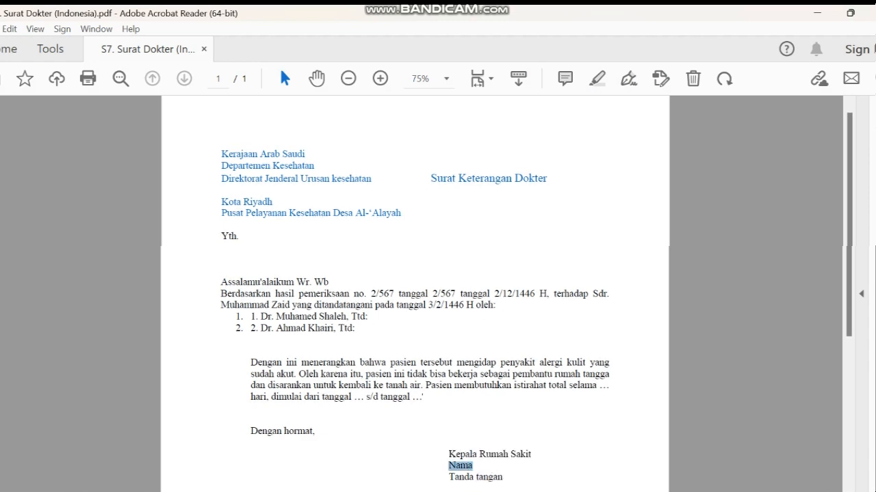
{"action": "right_click", "coordinate": [457, 466]}
{"action": "left_click", "coordinate": [485, 258]}
{"action": "key", "text": "alt+Tab"}
{"action": "key", "text": "ctrl+v"}
{"action": "key", "text": "ctrl+Return"}
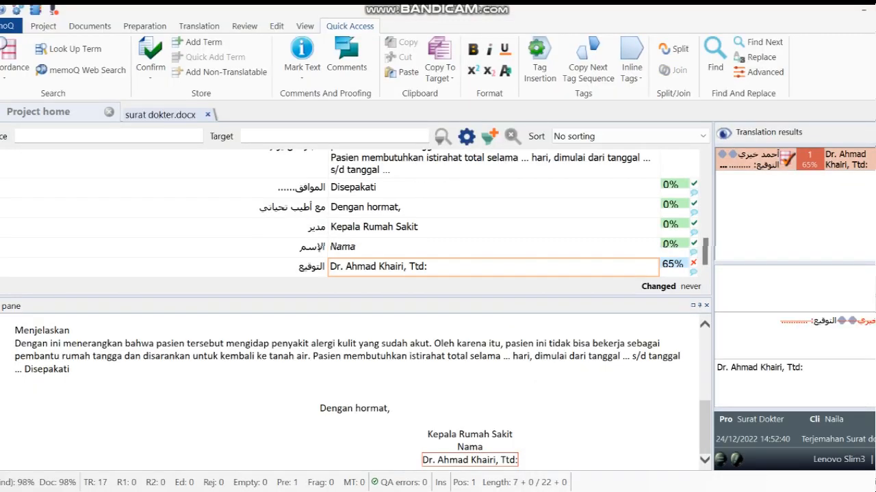
Step: Copy "Tanda tangan" from the PDF in Acrobat Reader into memoQ's last segment, replacing the prefilled match, and confirm it
{"action": "key", "text": "alt+Tab"}
{"action": "left_click_drag", "start_coordinate": [503, 477], "coordinate": [448, 477]}
{"action": "key", "text": "ctrl+c"}
{"action": "key", "text": "alt+Tab"}
{"action": "key", "text": "ctrl+v"}
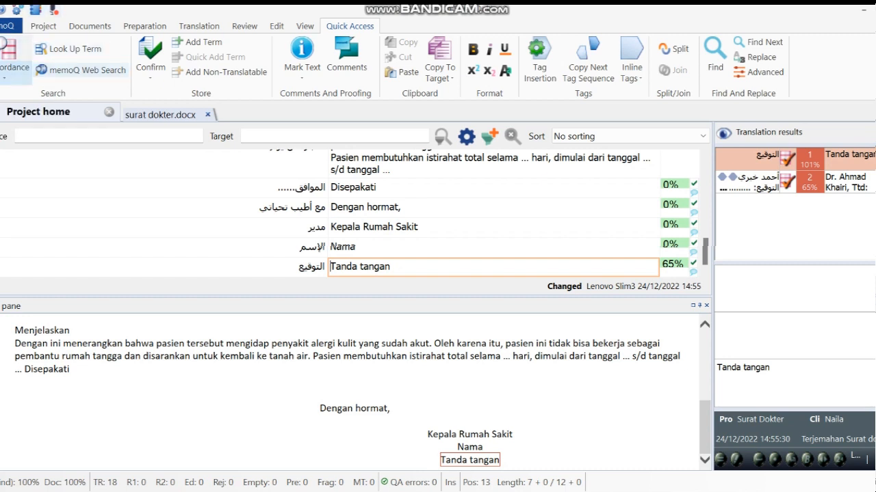
Step: Export the translated surat dokter.docx to a chosen path under the file name "terjemahan surat dokter 2" and review the exported letter in Word
{"action": "key", "text": "ctrl+F4"}
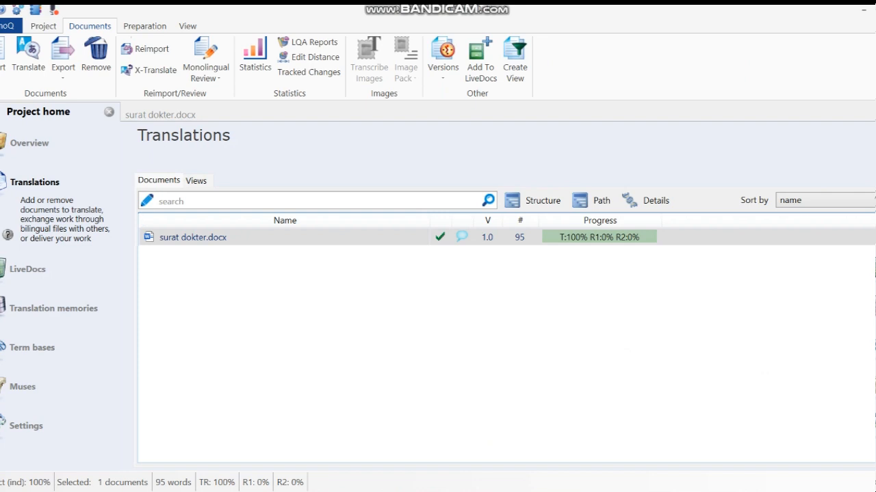
{"action": "right_click", "coordinate": [452, 237]}
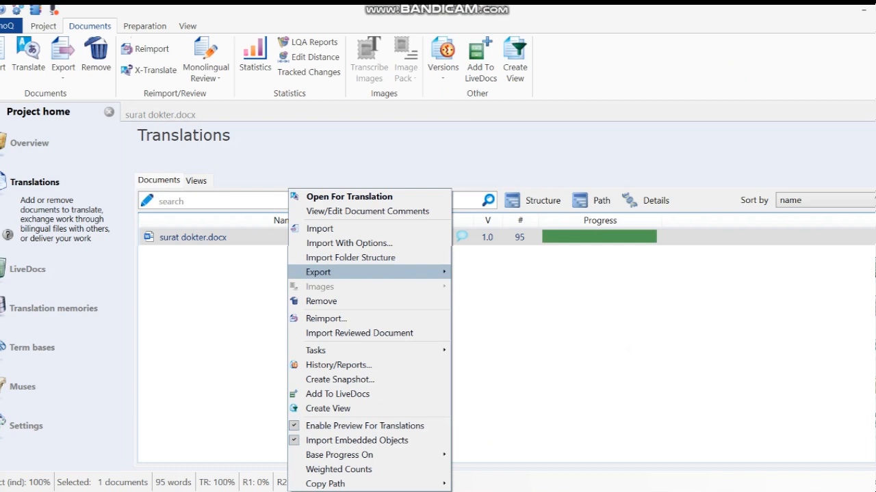
{"action": "mouse_move", "coordinate": [318, 272]}
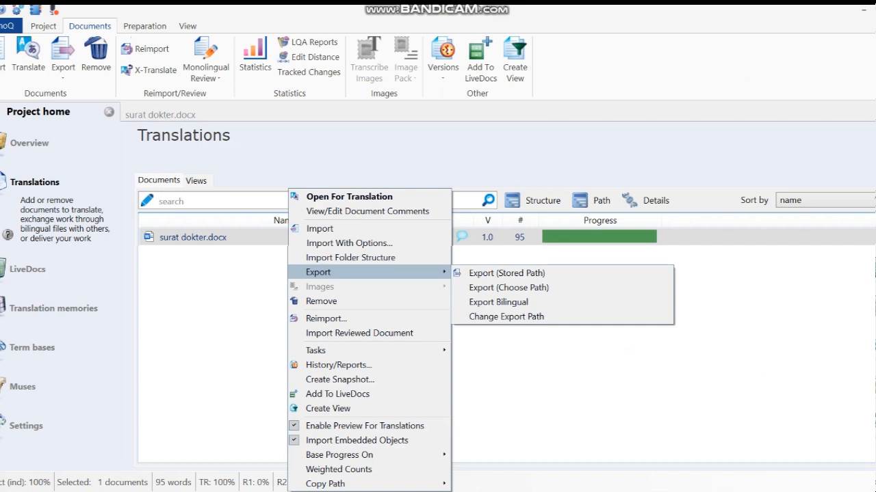
{"action": "left_click", "coordinate": [508, 287]}
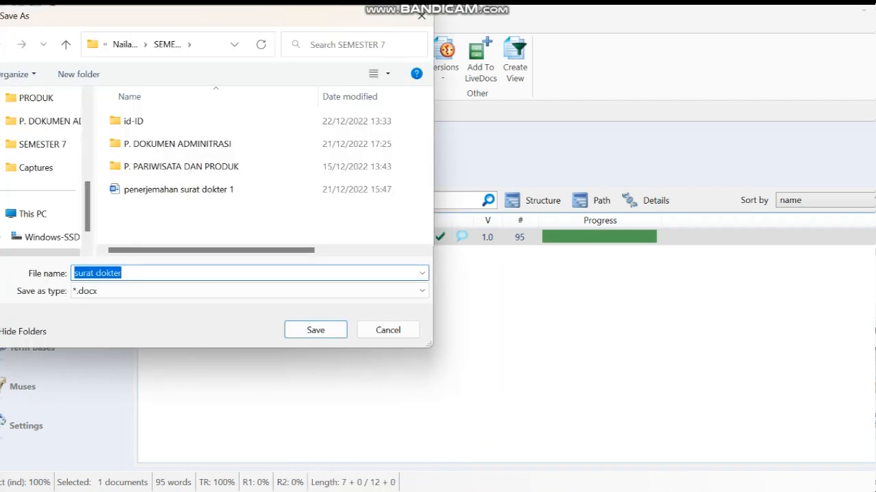
{"action": "key", "text": "BackSpace"}
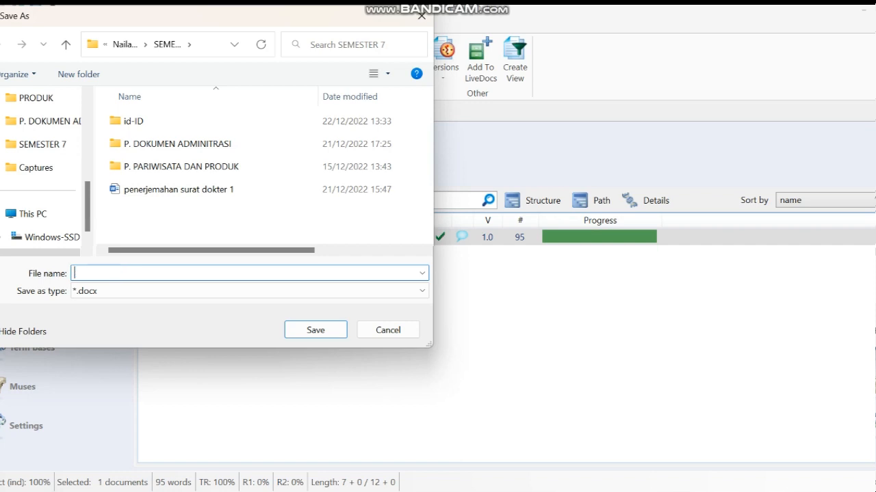
{"action": "type", "text": "terjem"}
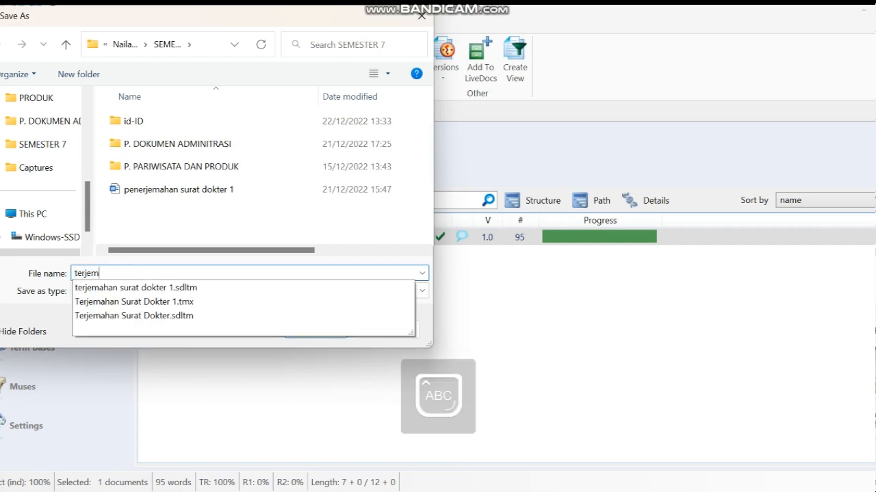
{"action": "key", "text": "Caps_Lock"}
{"action": "type", "text": "ahan surat dokter 2"}
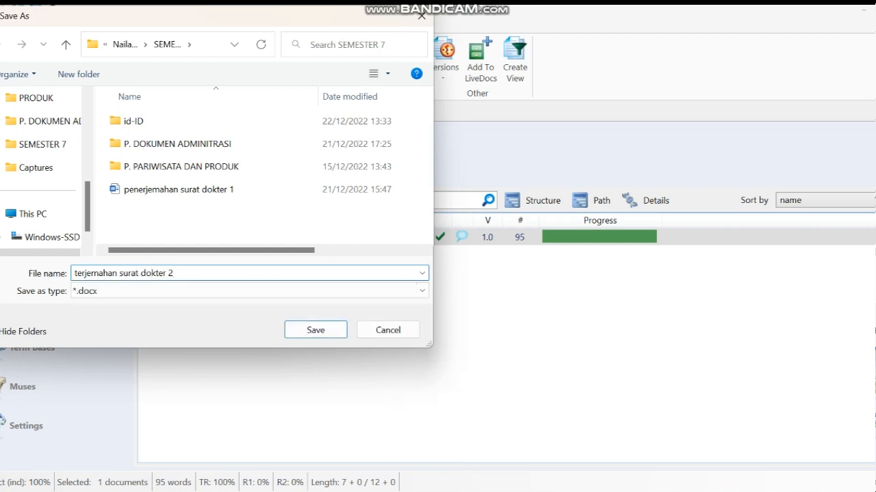
{"action": "key", "text": "Return"}
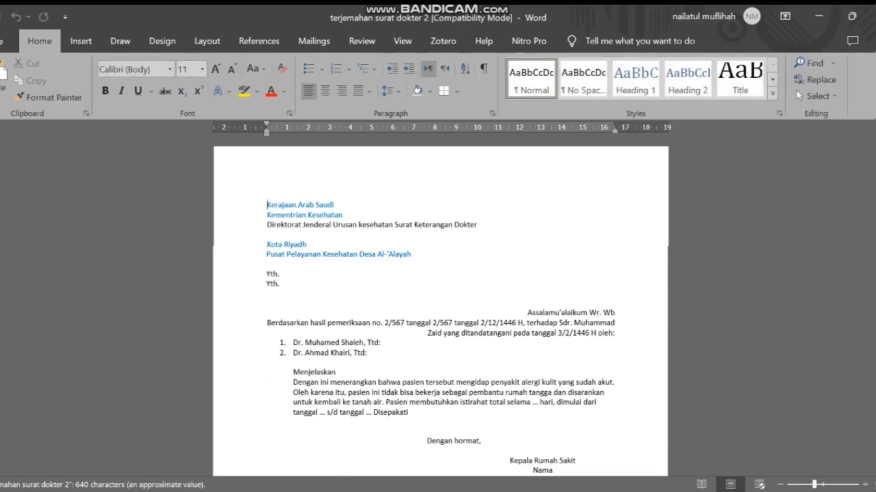
{"action": "scroll", "coordinate": [441, 305], "scroll_direction": "down", "scroll_amount": 7}
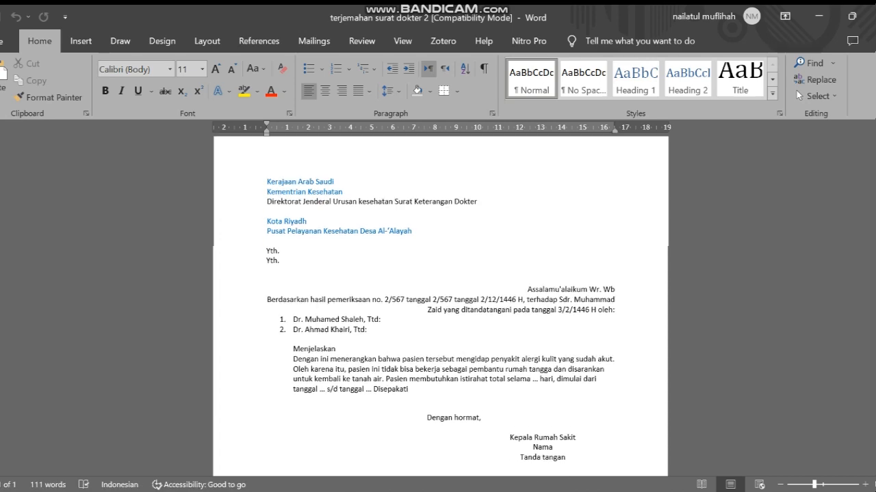
{"action": "scroll", "coordinate": [441, 304], "scroll_direction": "up", "scroll_amount": 7}
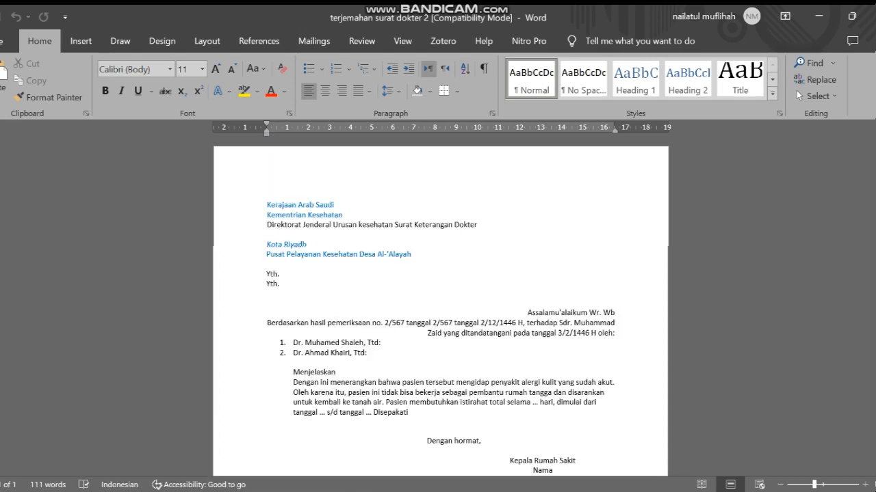
{"action": "scroll", "coordinate": [441, 305], "scroll_direction": "down", "scroll_amount": 7}
{"action": "scroll", "coordinate": [441, 305], "scroll_direction": "up", "scroll_amount": 5}
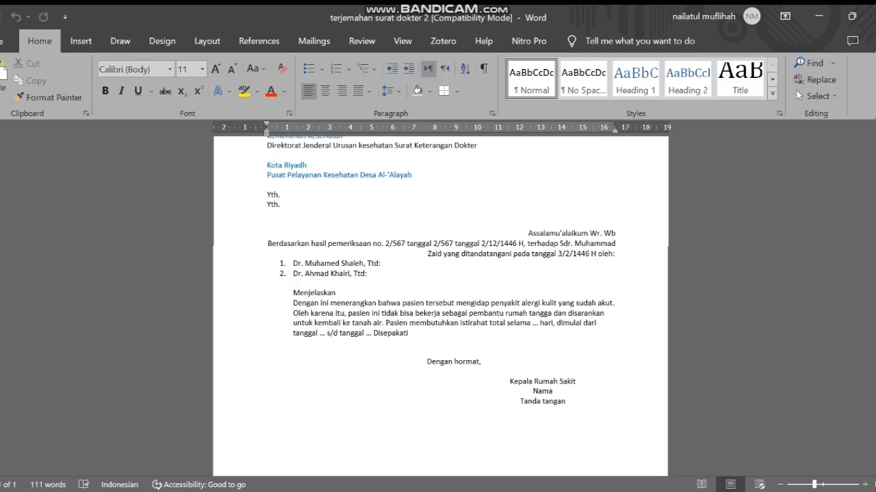
Step: Switch back to memoQ and export the translation memory "Terjemahan Surat dokter 2" as a TMX file under its own name
{"action": "key", "text": "alt+Tab"}
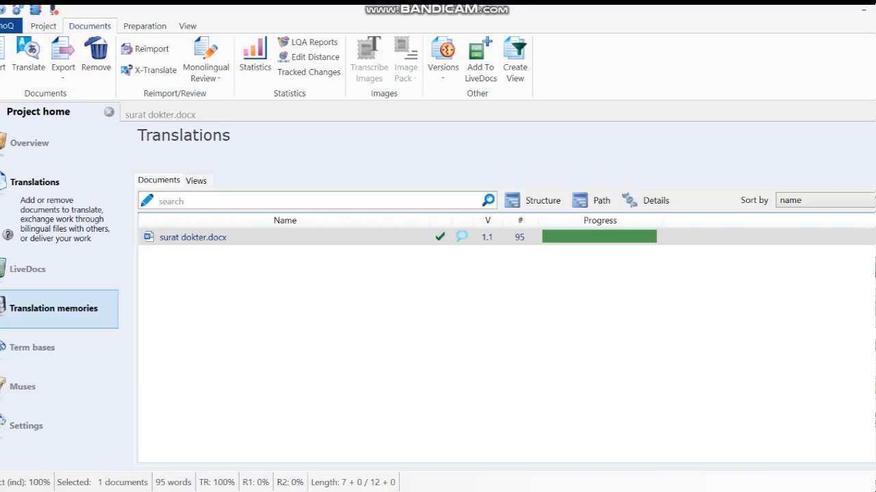
{"action": "left_click", "coordinate": [59, 308]}
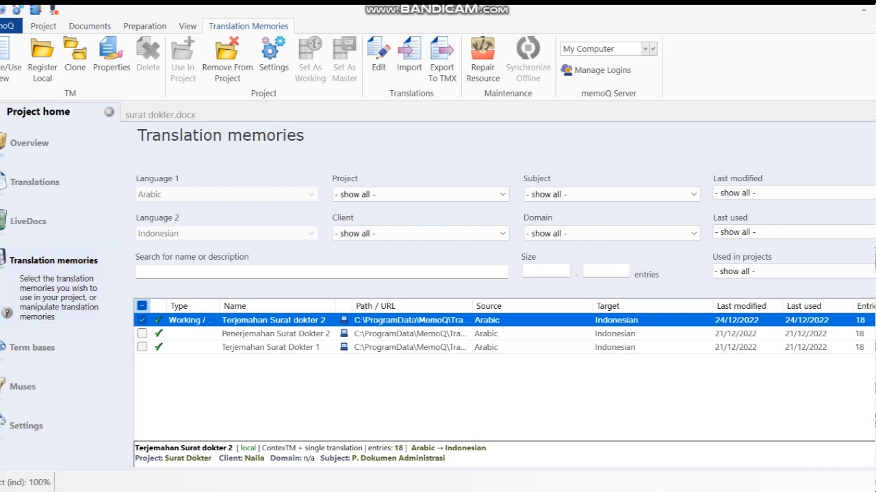
{"action": "right_click", "coordinate": [329, 234]}
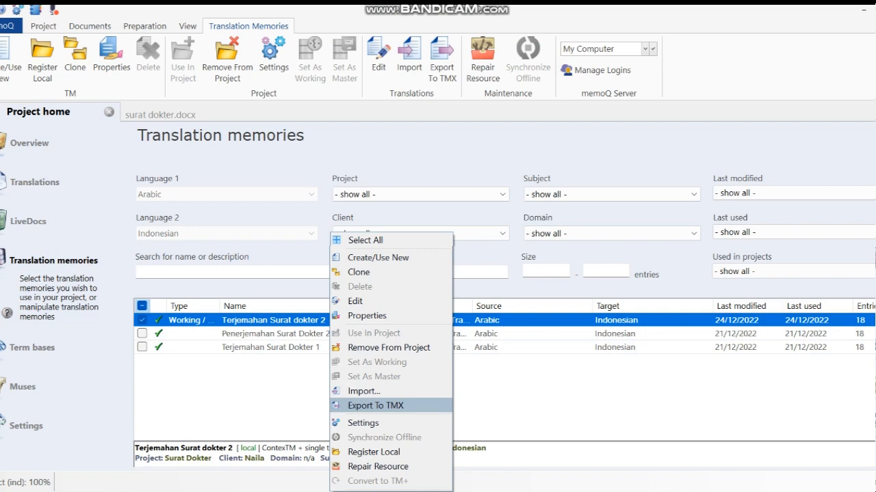
{"action": "left_click", "coordinate": [375, 405]}
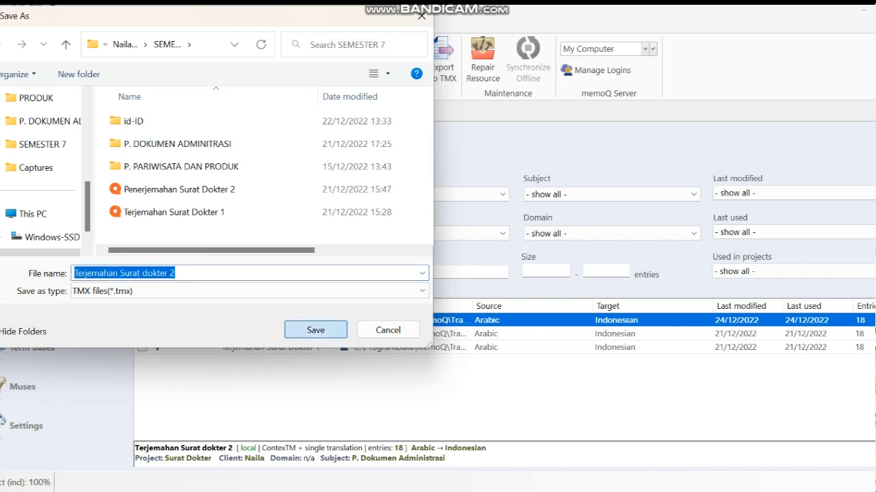
{"action": "left_click", "coordinate": [316, 329]}
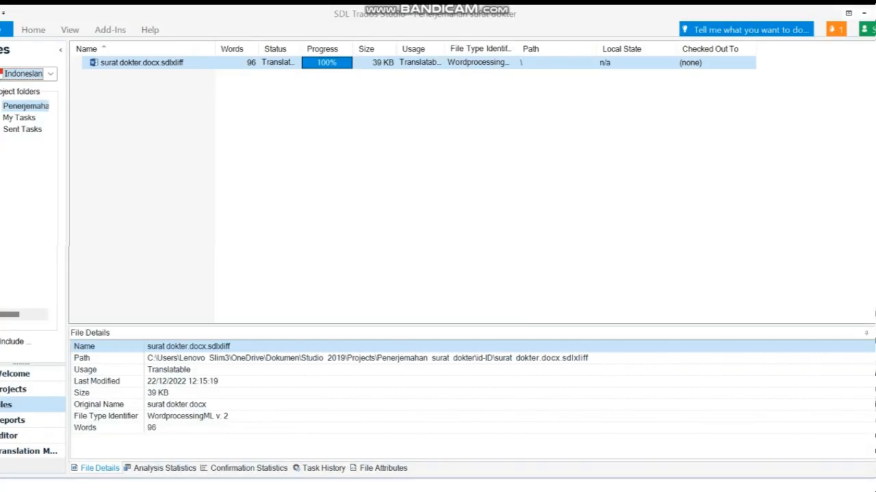
Step: In SDL Trados Studio, open the wizard for creating a new project
{"action": "key", "text": "alt+f"}
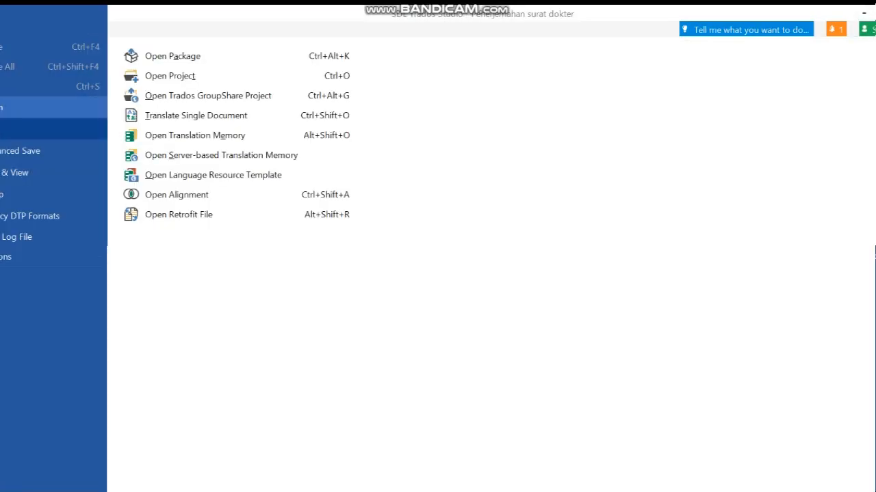
{"action": "left_click", "coordinate": [53, 129]}
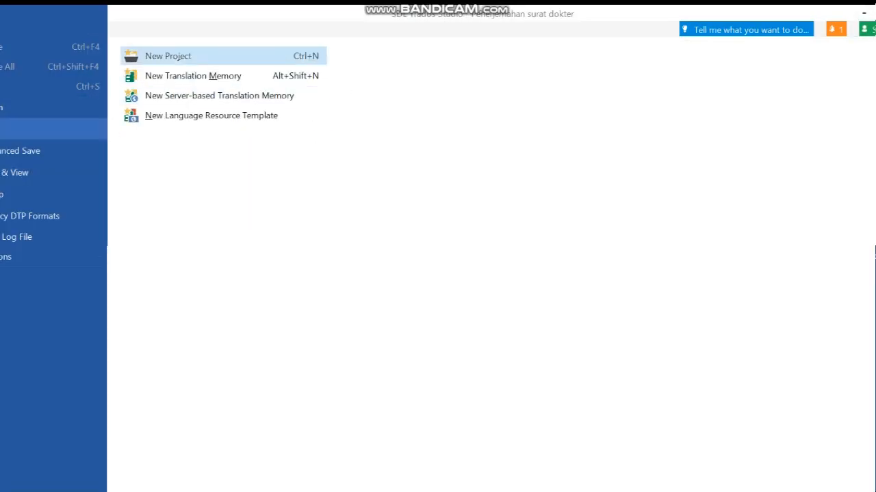
{"action": "left_click", "coordinate": [167, 55]}
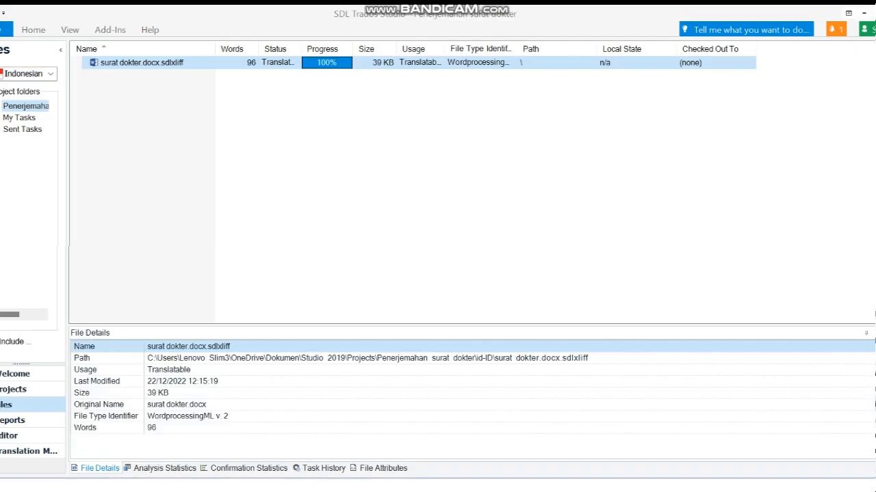
{"action": "key", "text": "Return"}
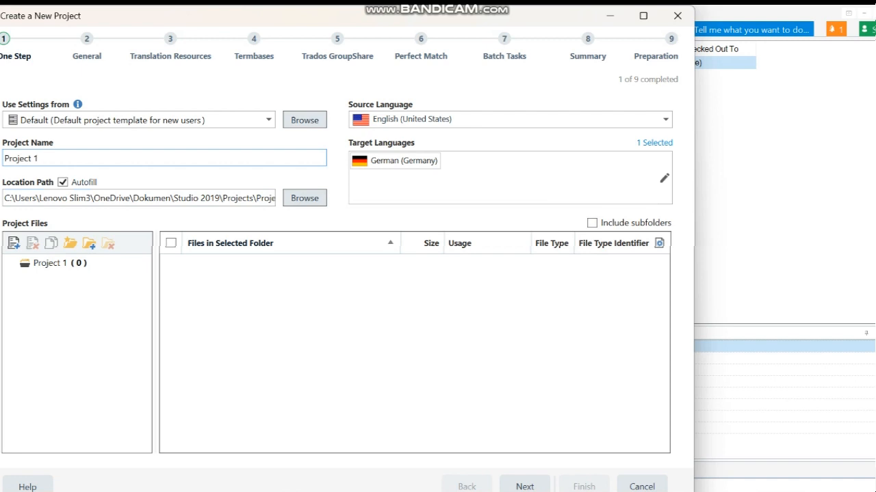
Step: Replace the default project name with "terjemahan surat dokter 2", dismissing the project location messages
{"action": "key", "text": "BackSpace"}
{"action": "key", "text": "BackSpace"}
{"action": "key", "text": "BackSpace"}
{"action": "key", "text": "BackSpace"}
{"action": "key", "text": "BackSpace"}
{"action": "key", "text": "BackSpace"}
{"action": "key", "text": "BackSpace"}
{"action": "key", "text": "BackSpace"}
{"action": "key", "text": "BackSpace"}
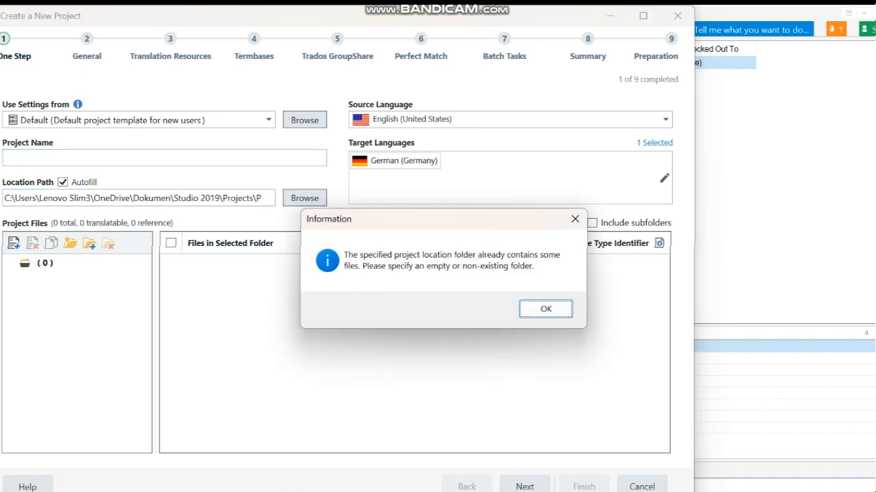
{"action": "key", "text": "Return"}
{"action": "type", "text": "ter"}
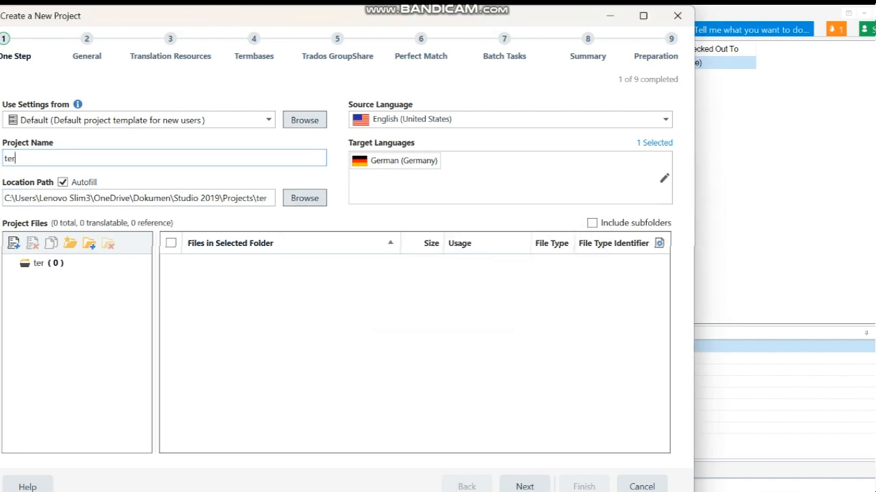
{"action": "type", "text": "jemha"}
{"action": "key", "text": "BackSpace"}
{"action": "key", "text": "BackSpace"}
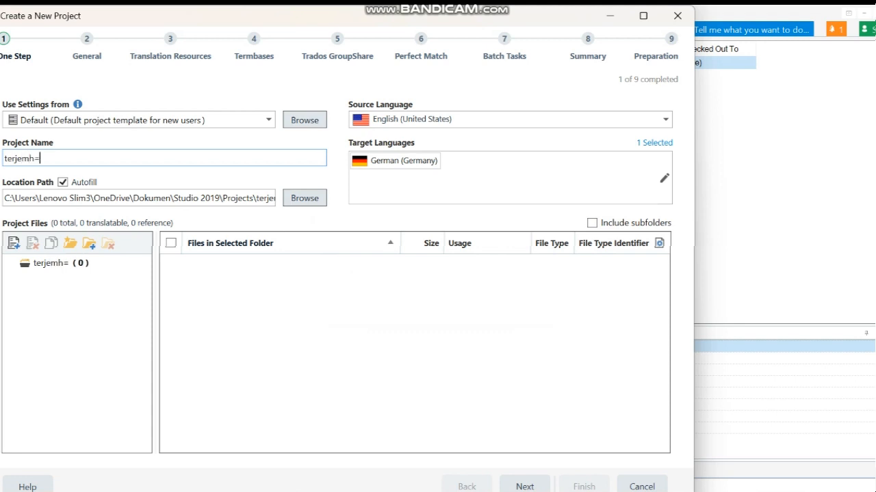
{"action": "type", "text": "ahan su"}
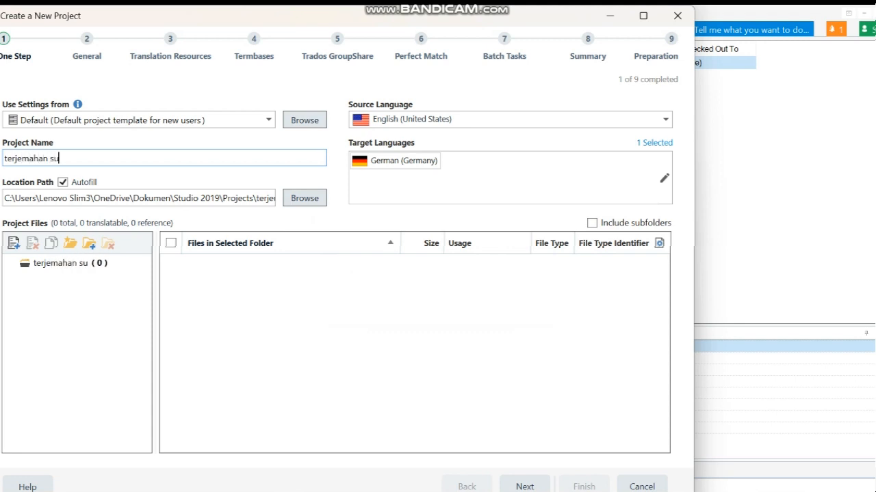
{"action": "type", "text": "rat dokter"}
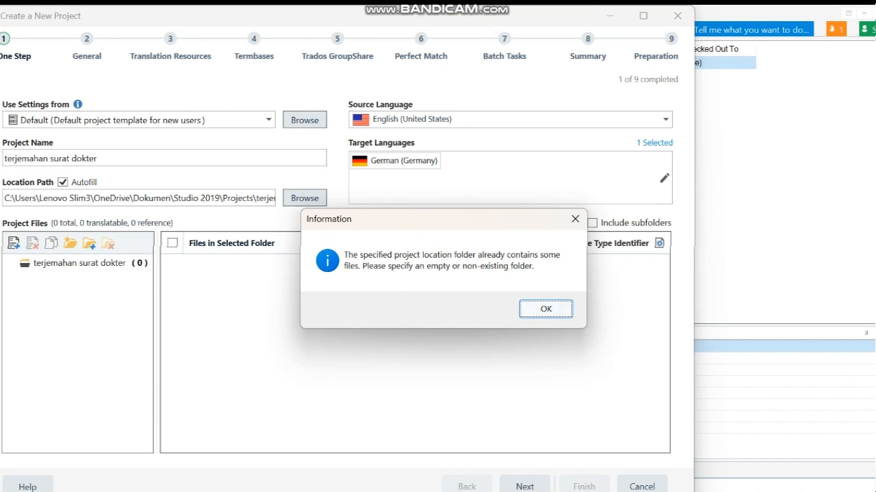
{"action": "key", "text": "Return"}
{"action": "type", "text": "2"}
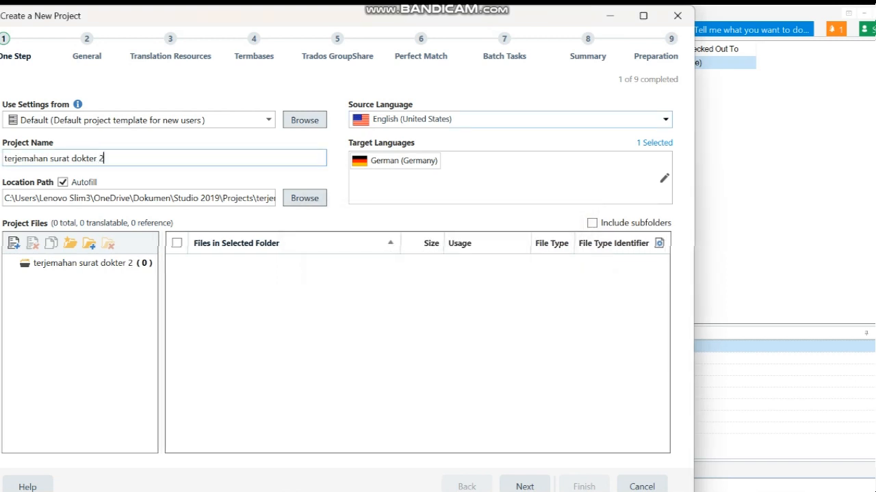
Step: Set the project's source language to Arabic (Saudi Arabia)
{"action": "left_click", "coordinate": [509, 119]}
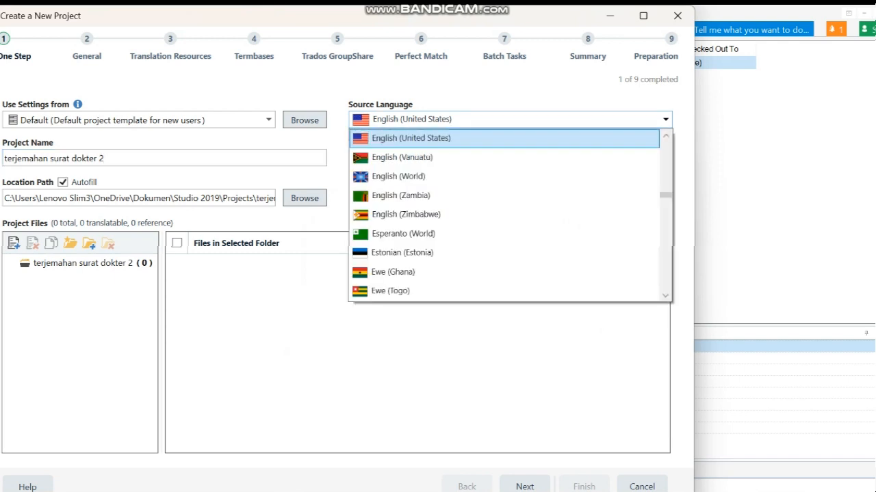
{"action": "scroll", "coordinate": [510, 214], "scroll_direction": "up", "scroll_amount": 9}
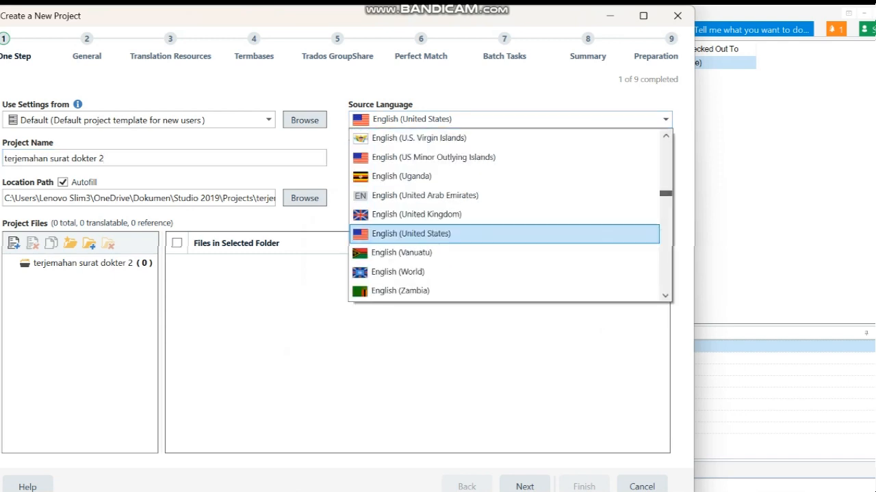
{"action": "scroll", "coordinate": [510, 214], "scroll_direction": "up", "scroll_amount": 20}
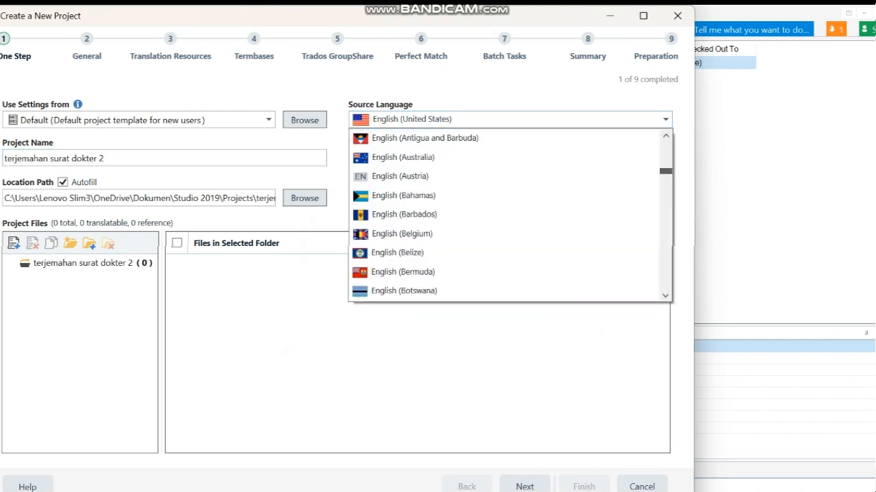
{"action": "scroll", "coordinate": [510, 214], "scroll_direction": "up", "scroll_amount": 20}
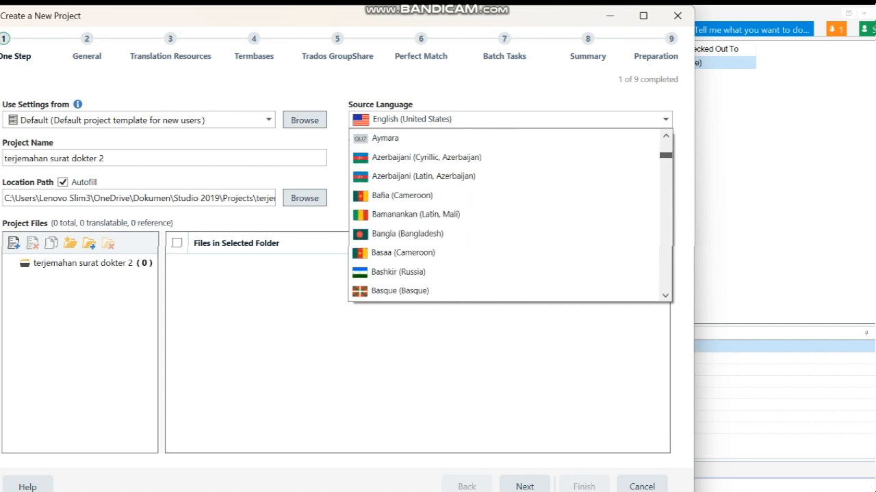
{"action": "scroll", "coordinate": [510, 214], "scroll_direction": "up", "scroll_amount": 4}
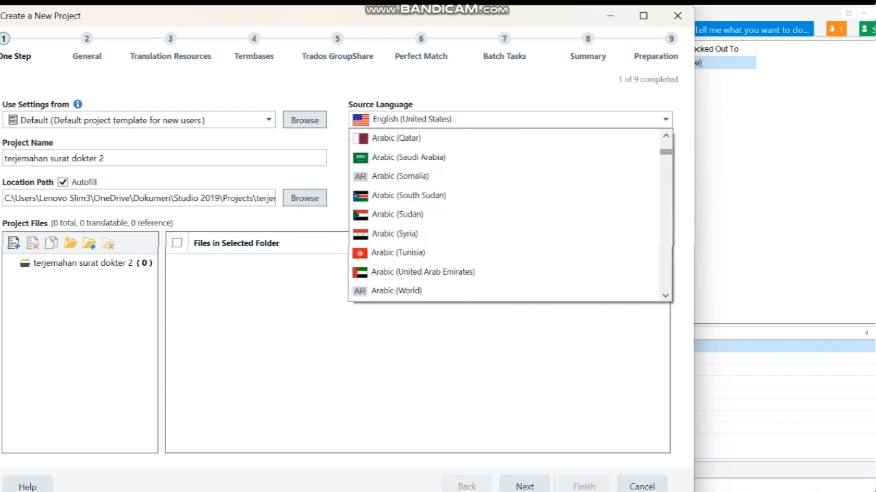
{"action": "left_click", "coordinate": [408, 157]}
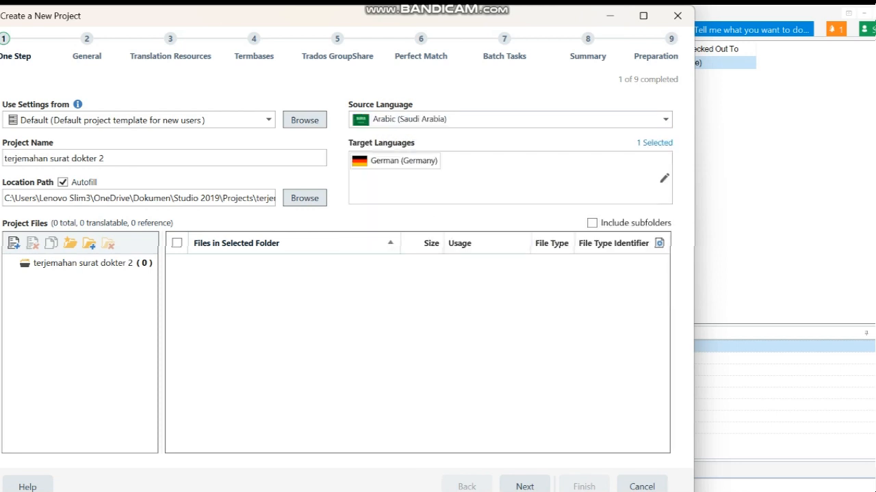
Step: Replace the German target language with Indonesian (Indonesia)
{"action": "left_click", "coordinate": [457, 161]}
{"action": "left_click", "coordinate": [446, 160]}
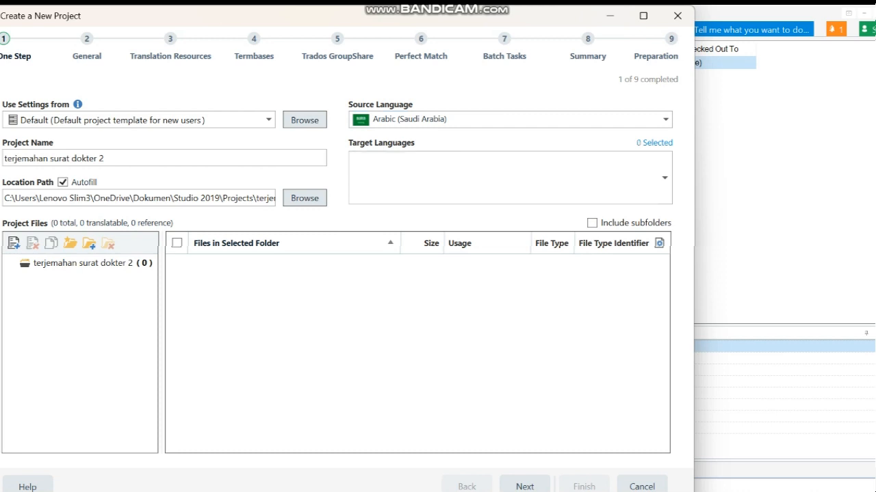
{"action": "key", "text": "Down"}
{"action": "key", "text": "Down"}
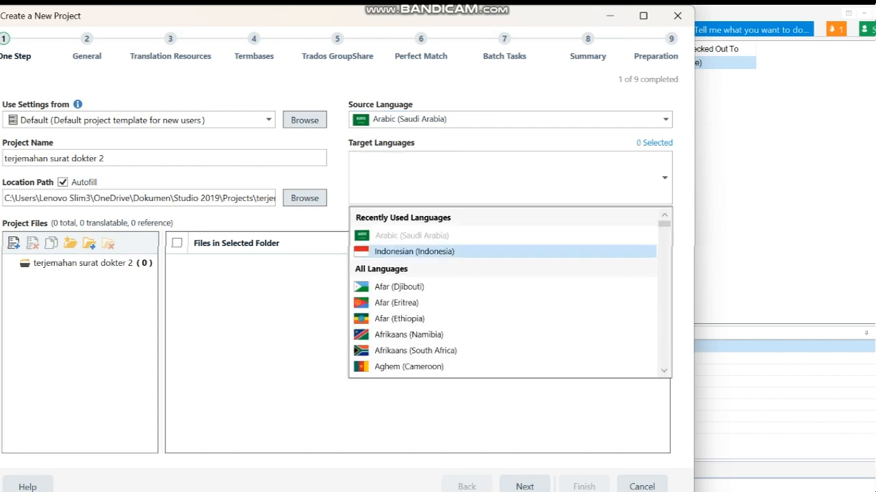
{"action": "key", "text": "Return"}
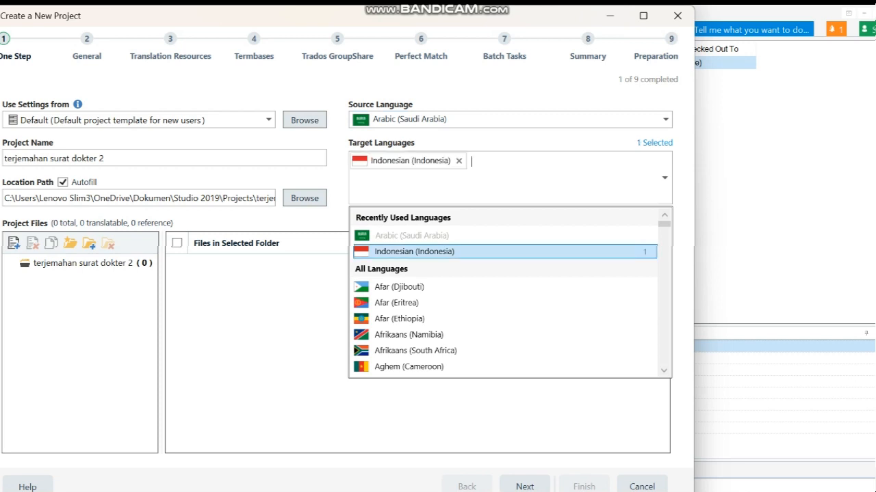
{"action": "key", "text": "Escape"}
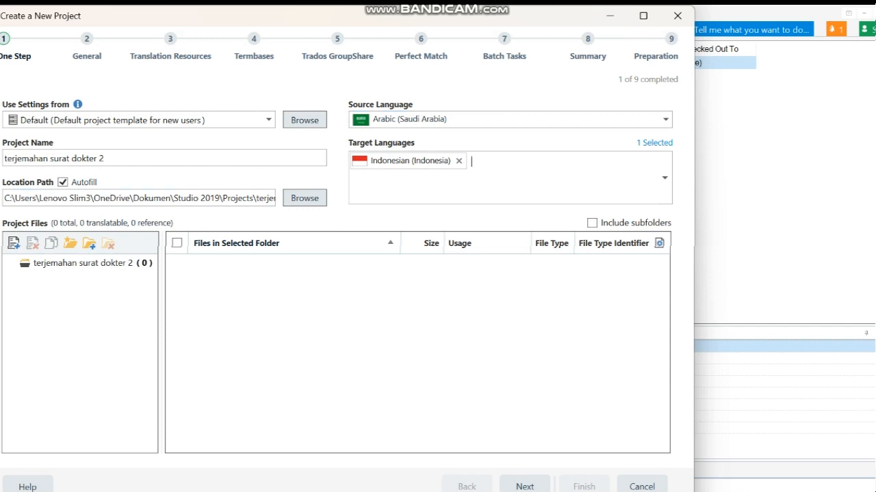
Step: Add the Word document "surat dokter" to the project files and select it in the file list
{"action": "left_click", "coordinate": [13, 243]}
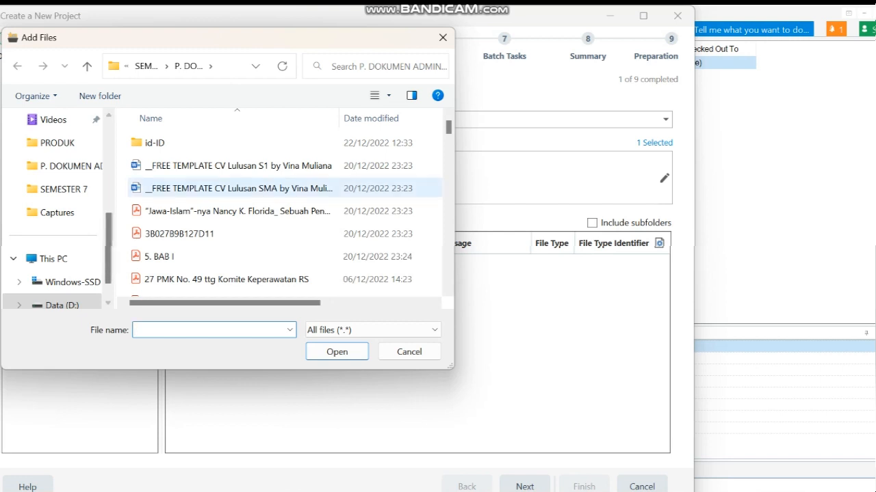
{"action": "scroll", "coordinate": [287, 205], "scroll_direction": "down", "scroll_amount": 15}
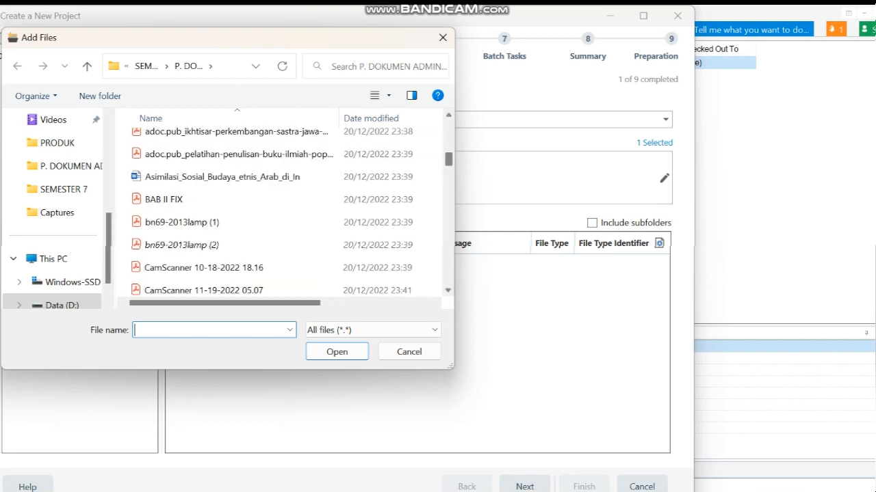
{"action": "scroll", "coordinate": [287, 205], "scroll_direction": "down", "scroll_amount": 1}
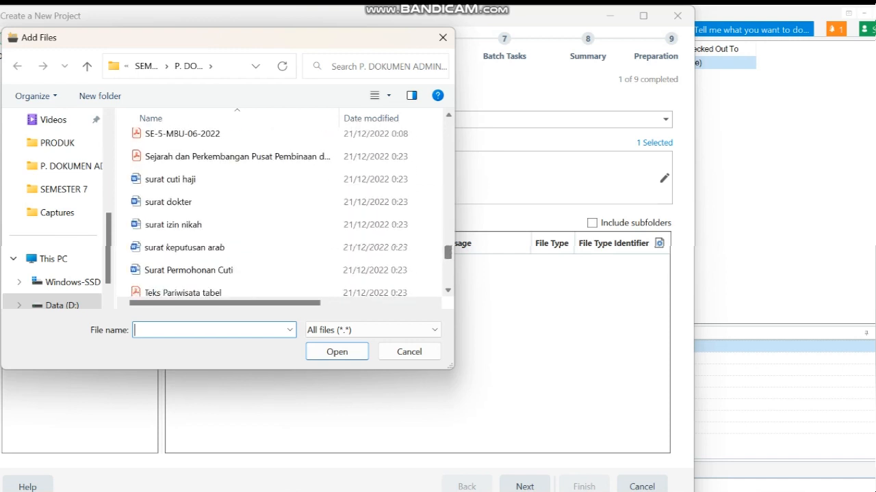
{"action": "left_click", "coordinate": [168, 202]}
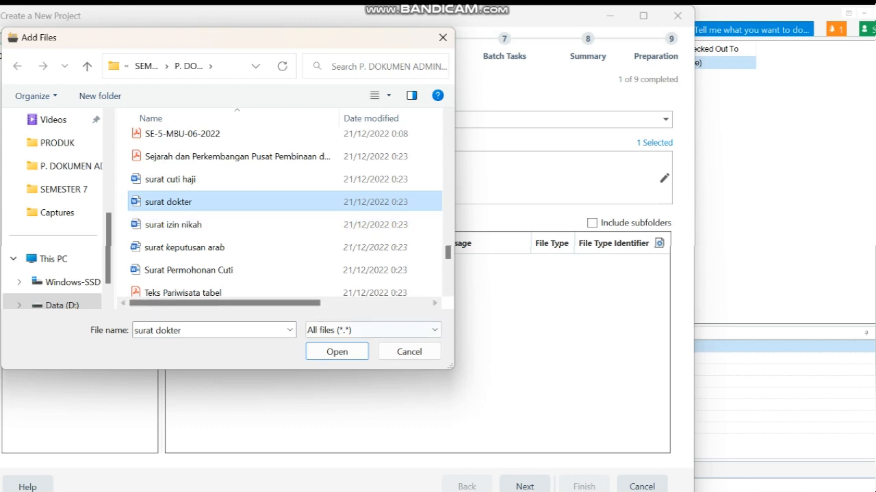
{"action": "key", "text": "Return"}
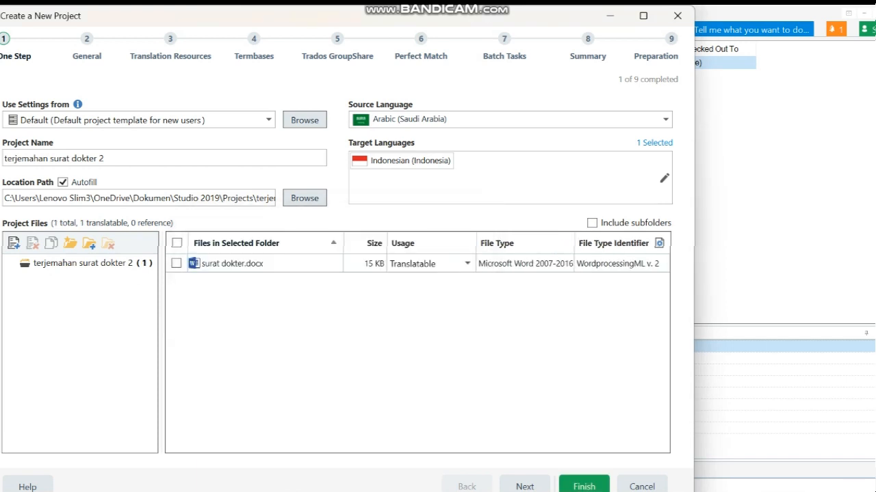
{"action": "left_click", "coordinate": [233, 264]}
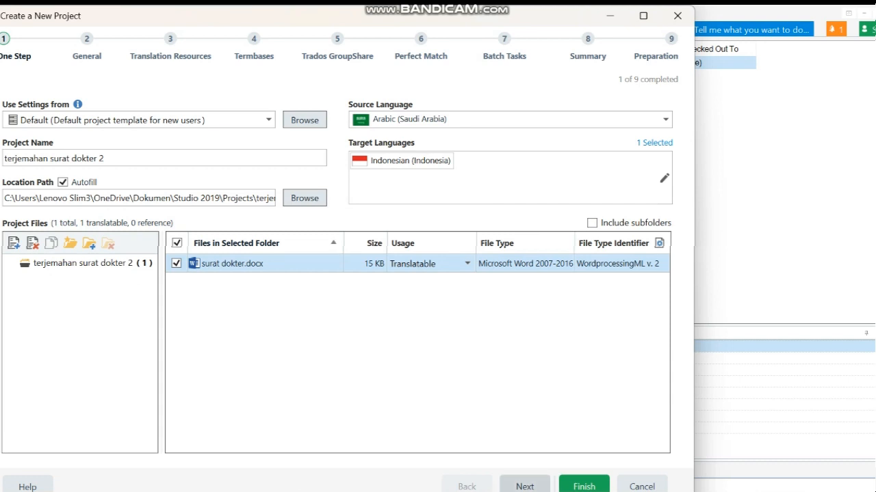
Step: Create the project with the defaults on all remaining wizard pages and close the wizard without storing the settings for future use
{"action": "left_click", "coordinate": [525, 487]}
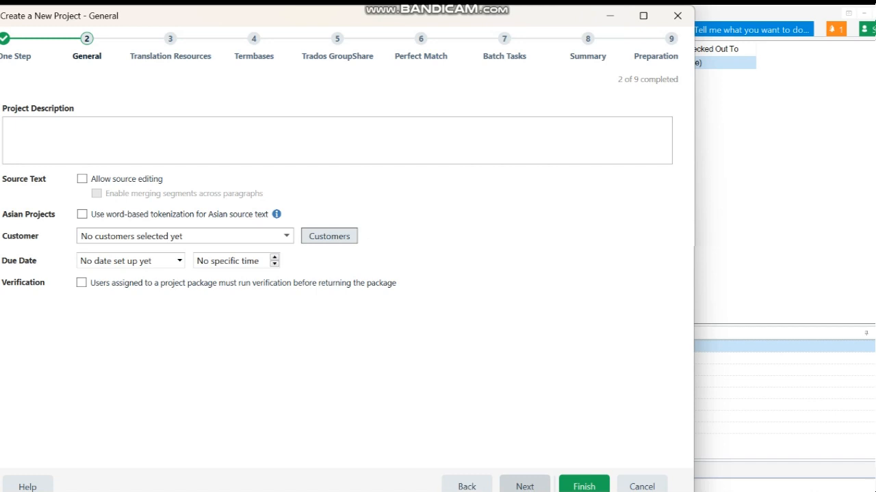
{"action": "left_click", "coordinate": [525, 486]}
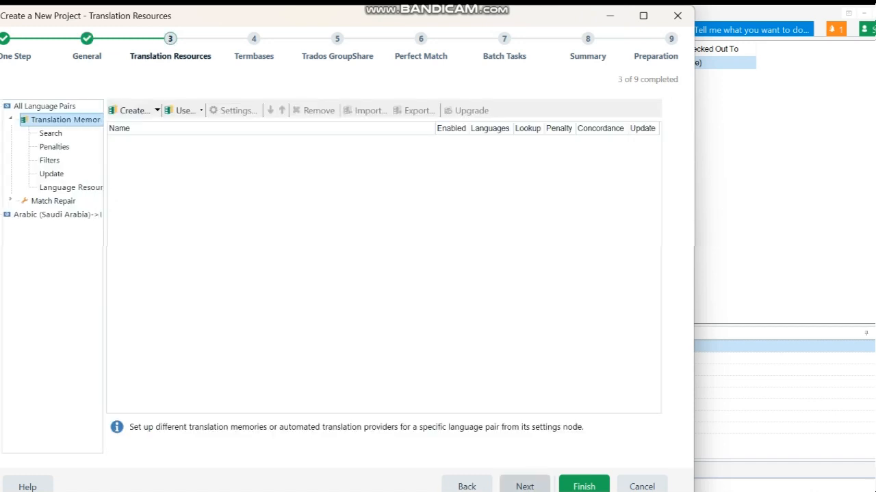
{"action": "left_click", "coordinate": [525, 486]}
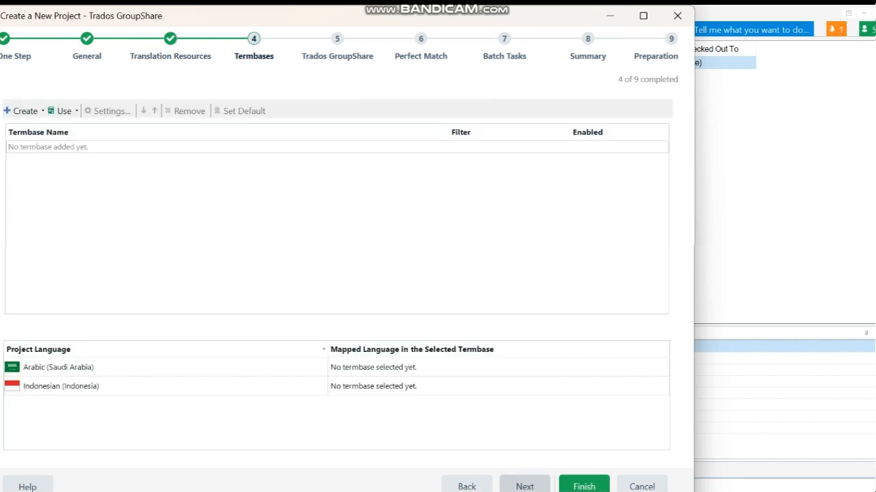
{"action": "left_click", "coordinate": [525, 486]}
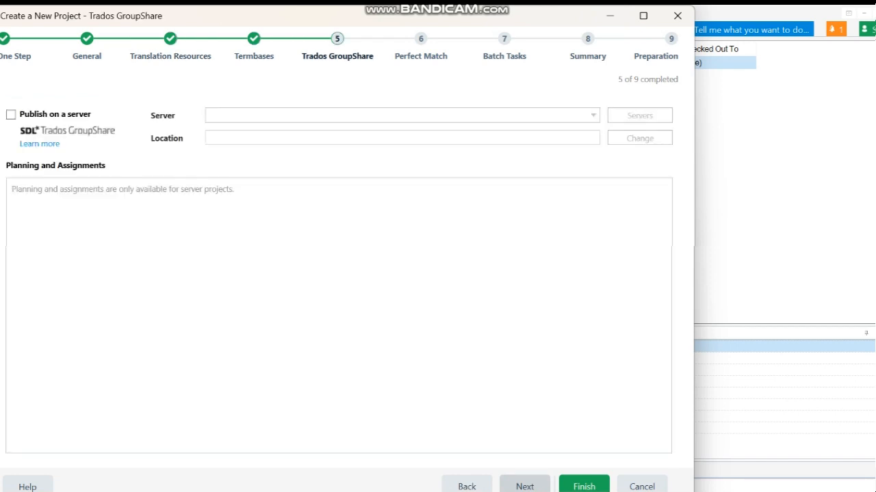
{"action": "left_click", "coordinate": [524, 486]}
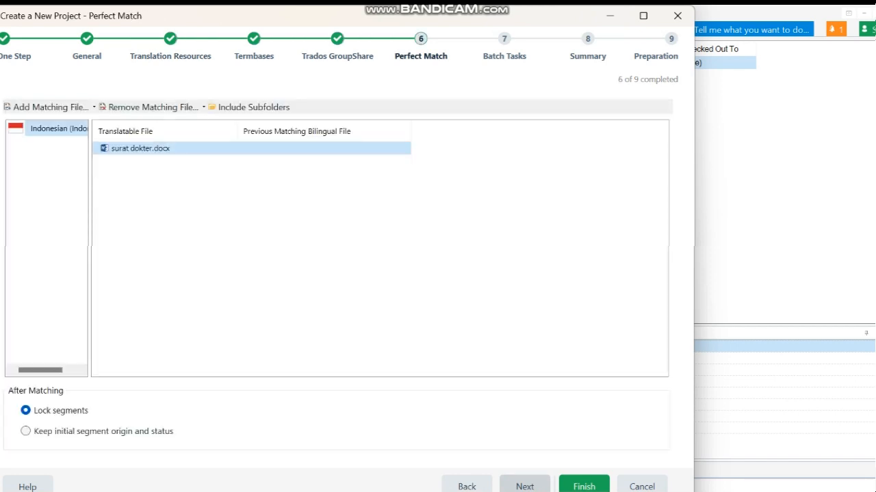
{"action": "left_click", "coordinate": [524, 486]}
{"action": "left_click", "coordinate": [524, 486]}
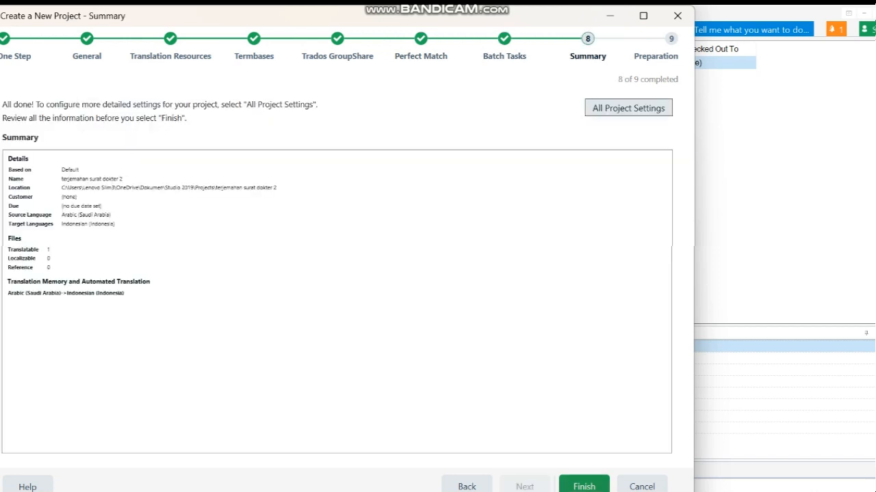
{"action": "left_click", "coordinate": [584, 486]}
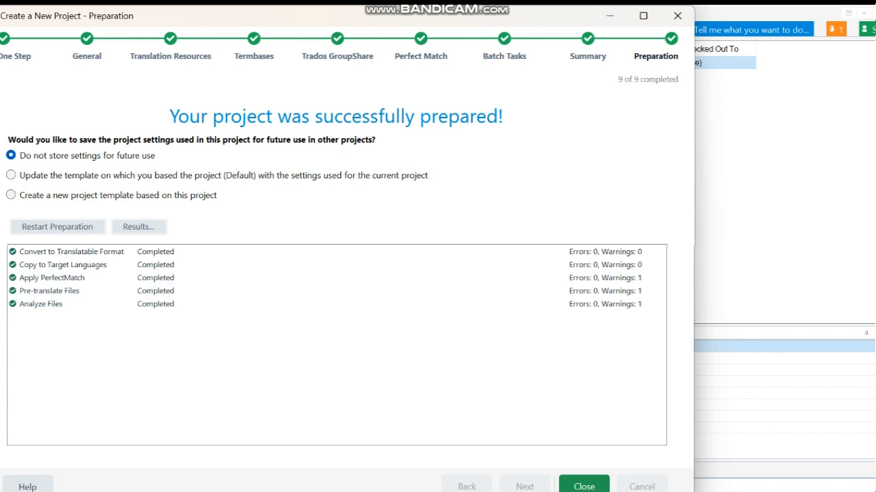
{"action": "key", "text": "Return"}
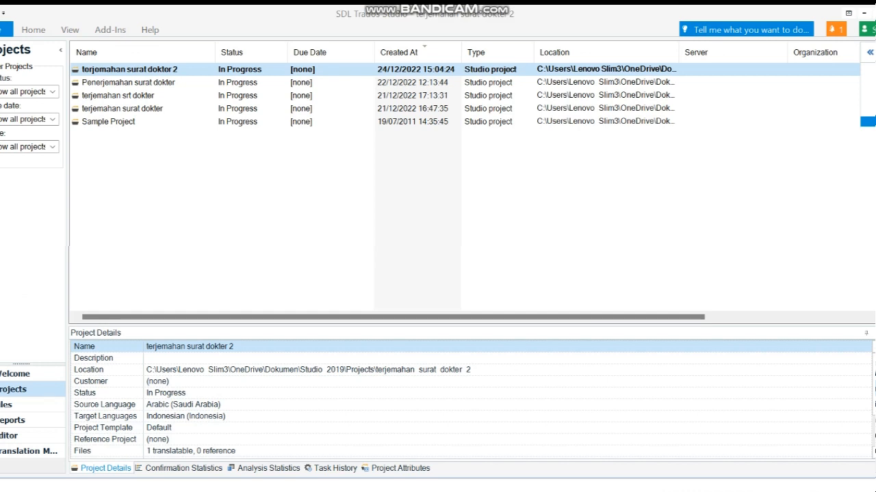
Step: Open surat dokter.docx.sdlxliff from the project "terjemahan surat dokter 2" for translation, starting in the first target segment
{"action": "double_click", "coordinate": [171, 69]}
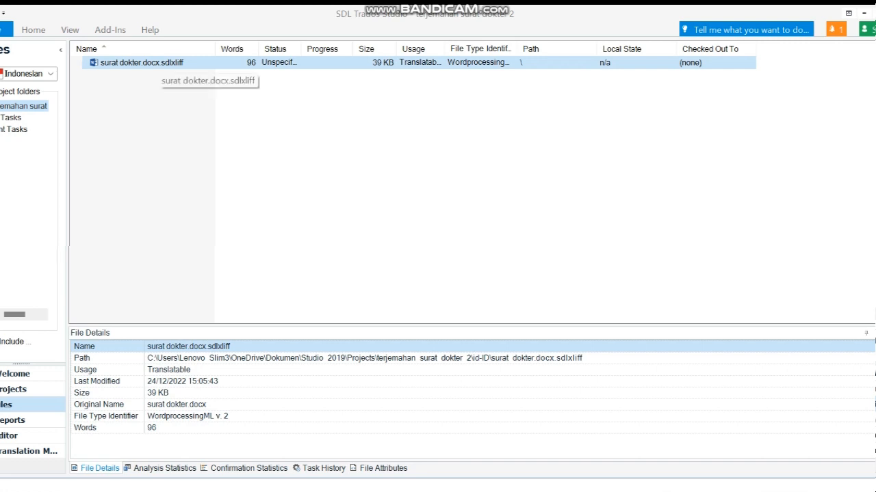
{"action": "double_click", "coordinate": [165, 62]}
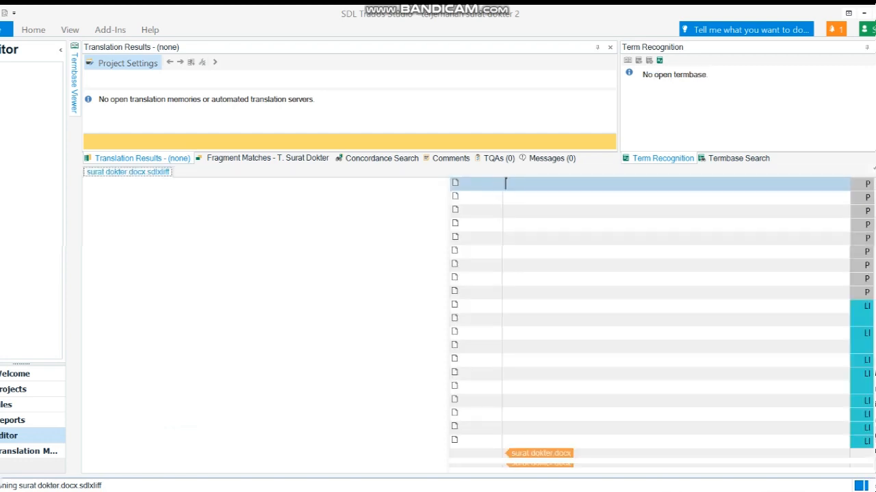
{"action": "left_click", "coordinate": [504, 182]}
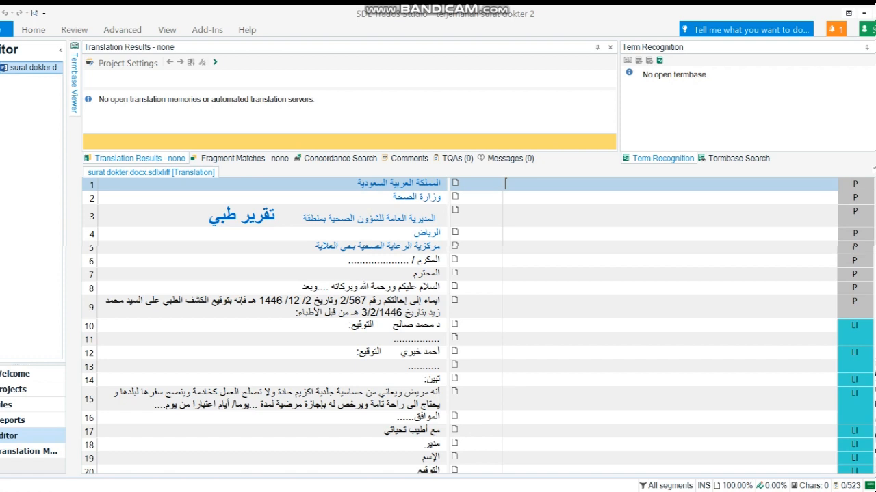
Step: Translate segment 1 as "Kerajaan Saudi Arabia" and segment 2 as "Kementrian Kesehatan", confirming both
{"action": "type", "text": "Kera"}
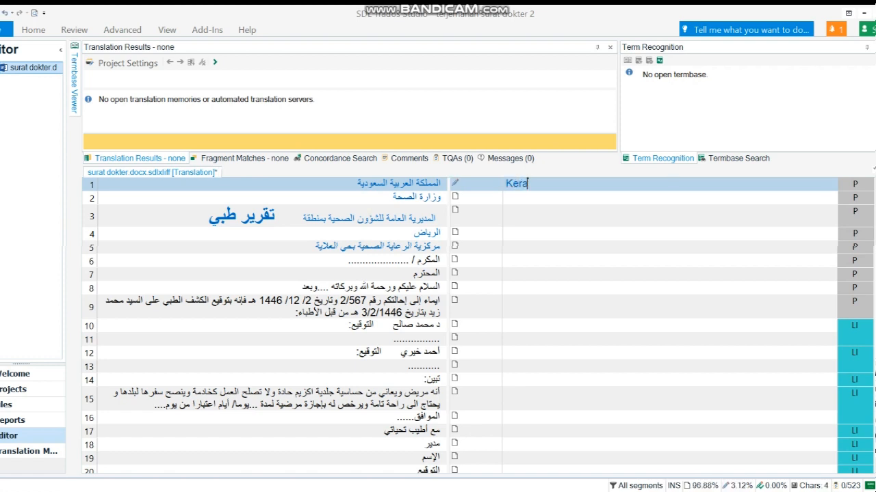
{"action": "type", "text": "jaan Saudi Arabia"}
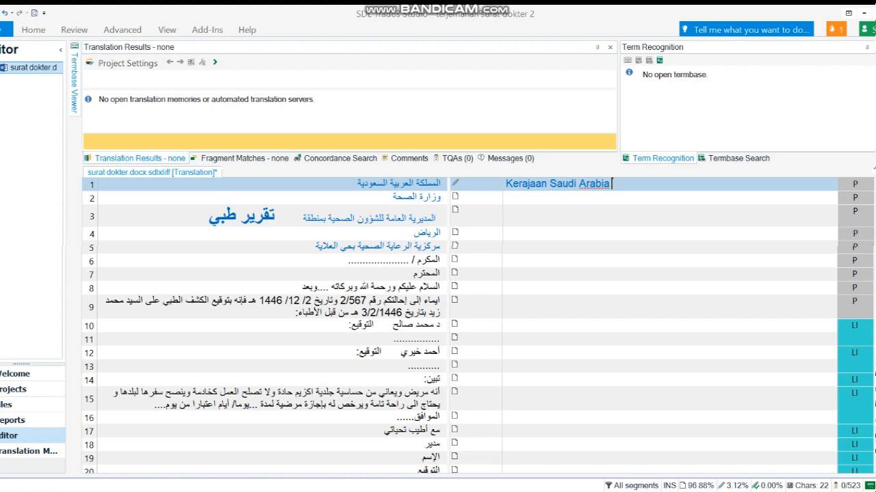
{"action": "key", "text": "ctrl+Return"}
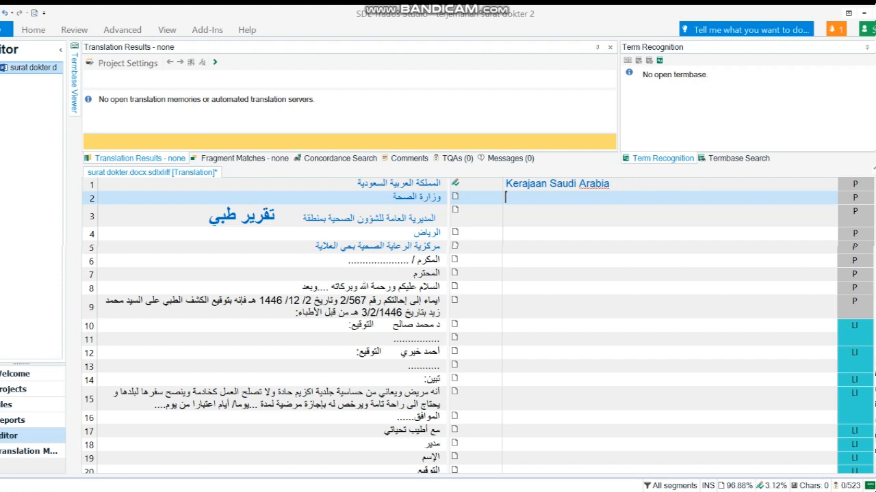
{"action": "type", "text": "K"}
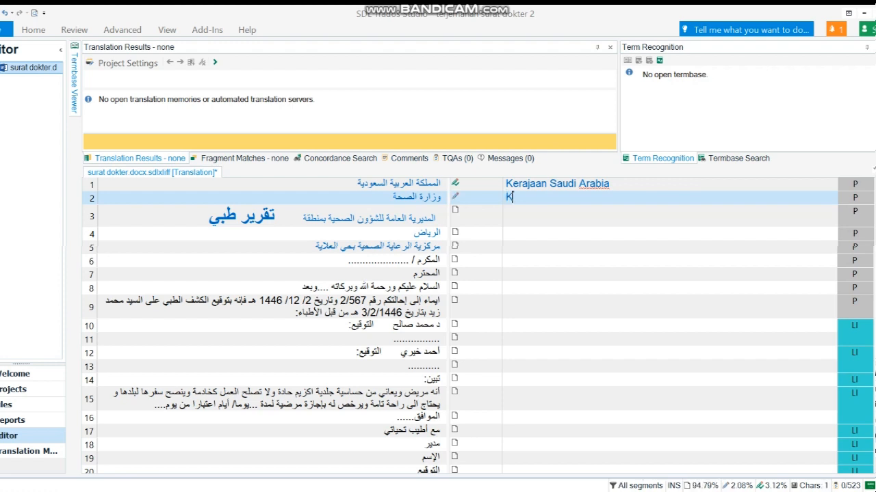
{"action": "type", "text": "ementrian Kesehatan"}
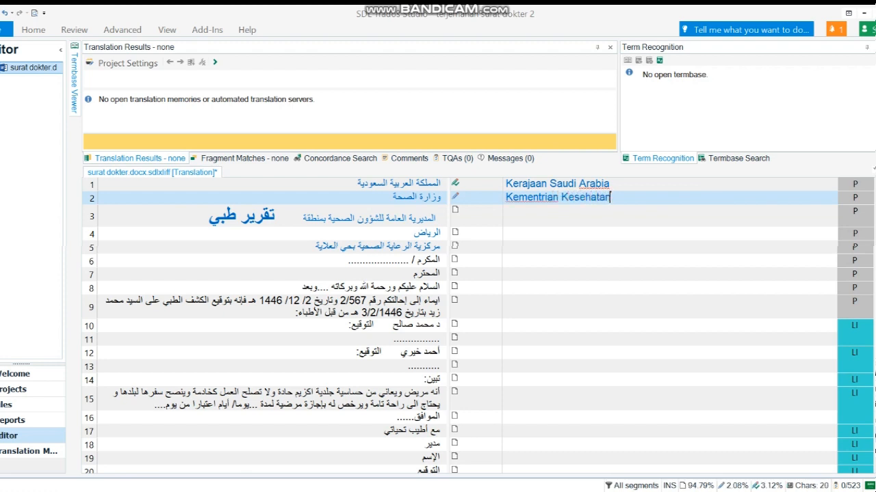
{"action": "key", "text": "ctrl+Return"}
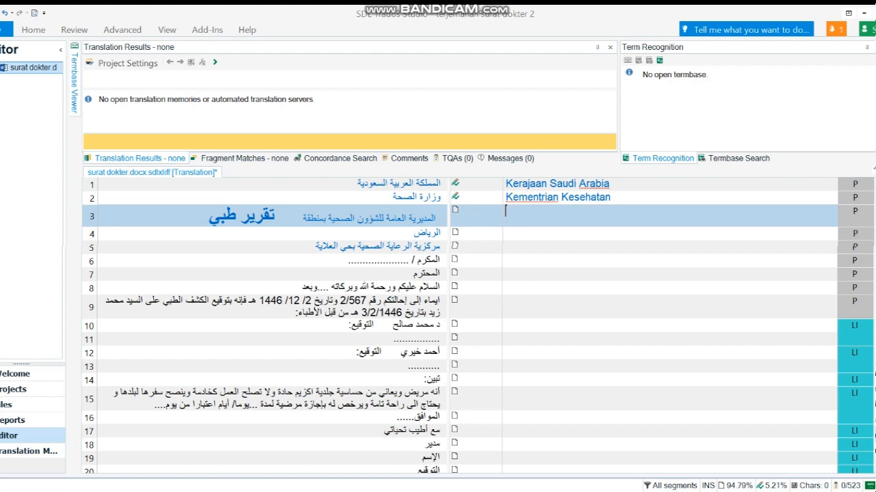
Step: In the project settings, set up a new translation memory named "terjemahan surat dokter 2" located in the SEMESTER 7 folder
{"action": "key", "text": "ctrl+F1"}
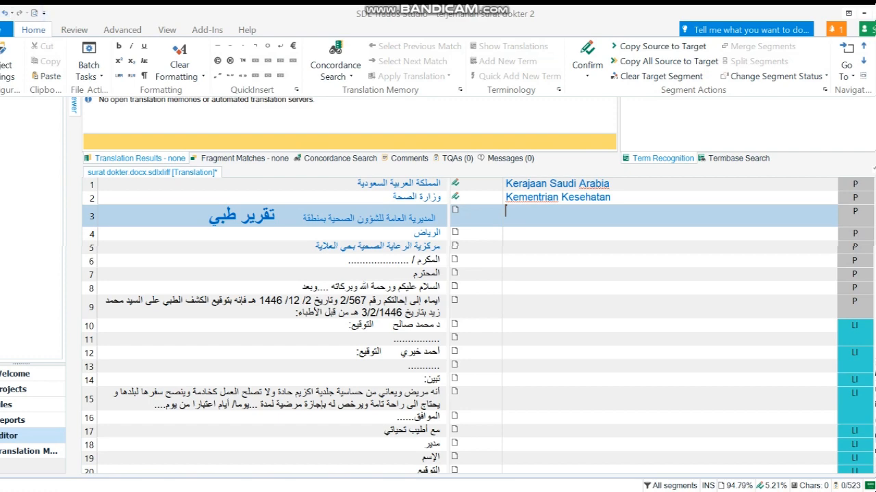
{"action": "left_click", "coordinate": [5, 69]}
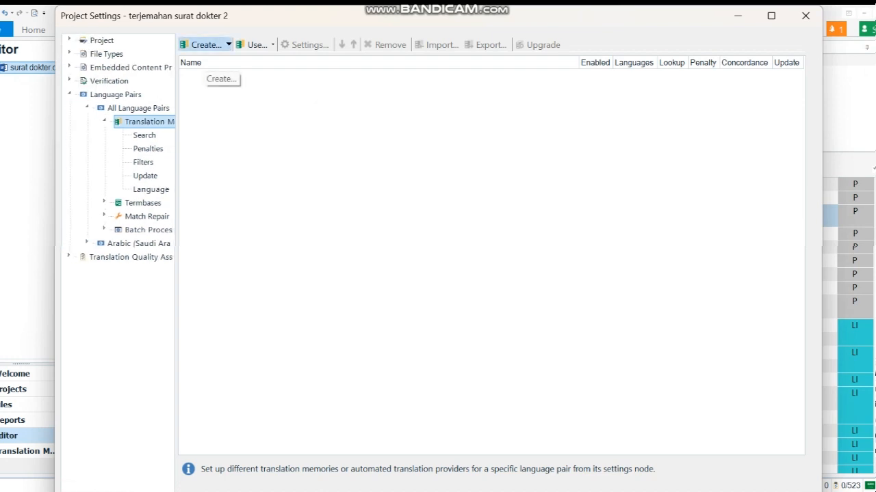
{"action": "left_click", "coordinate": [206, 44]}
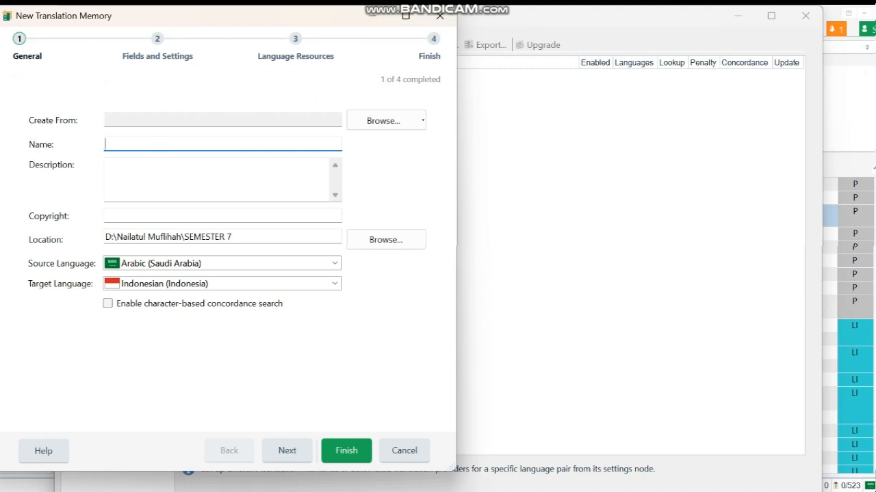
{"action": "type", "text": "terjemahan surat dokte"}
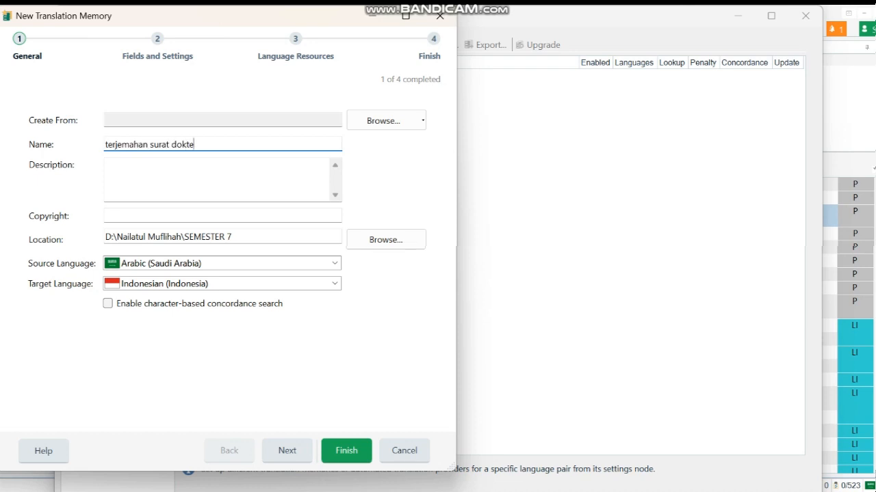
{"action": "type", "text": "r 2"}
{"action": "left_click", "coordinate": [386, 239]}
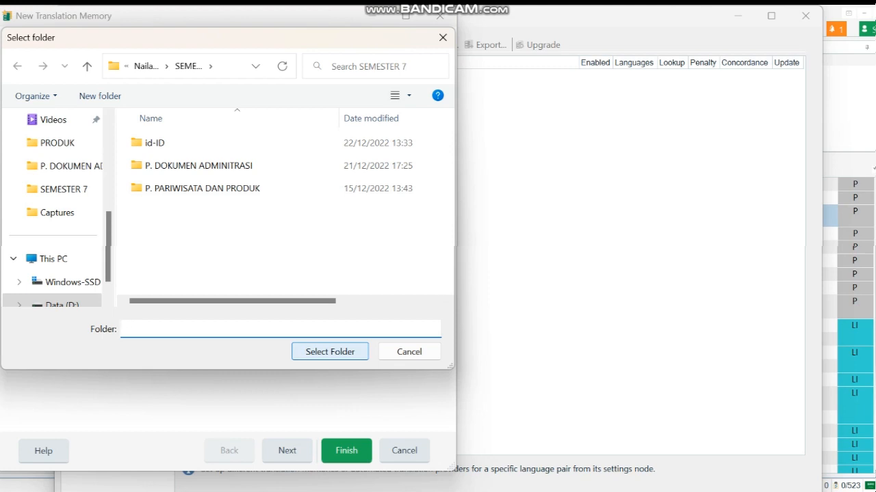
{"action": "left_click", "coordinate": [64, 189]}
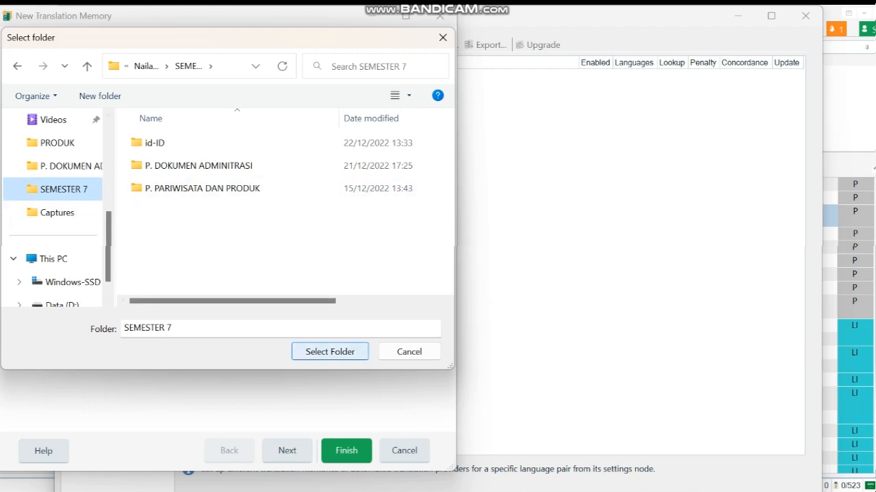
{"action": "left_click", "coordinate": [329, 352]}
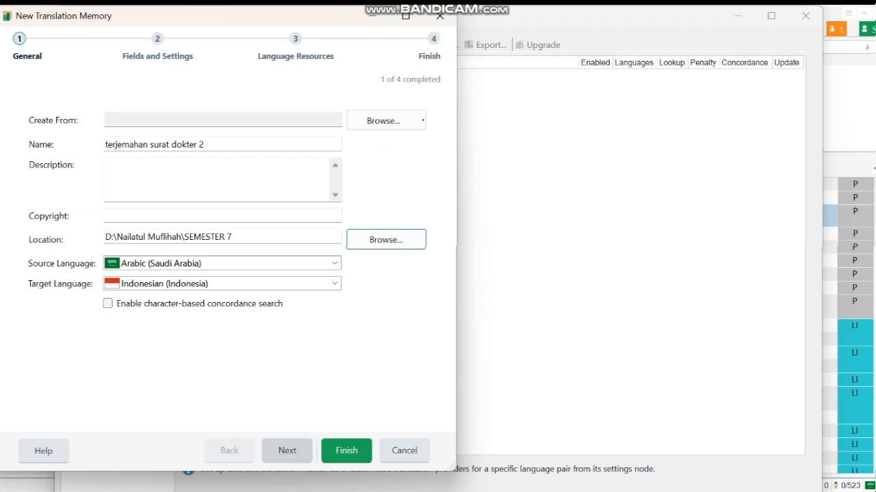
Step: Create the translation memory with the default fields, settings and language resources, and close the wizard
{"action": "left_click", "coordinate": [287, 451]}
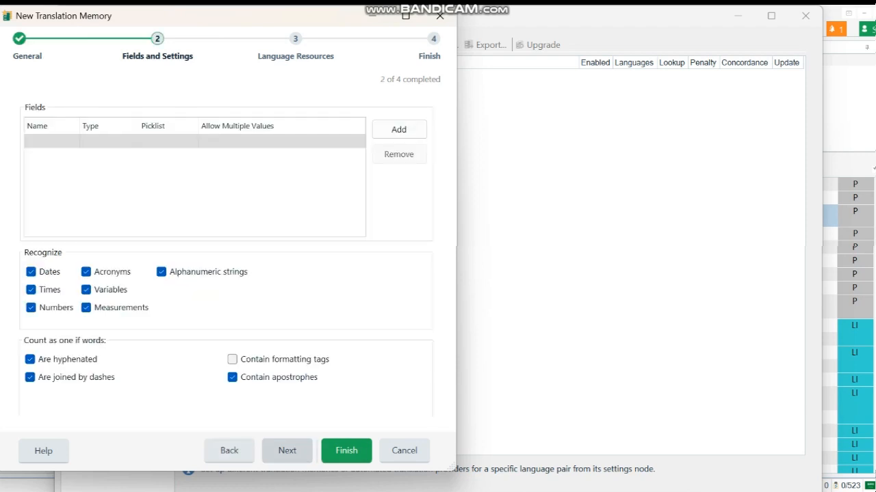
{"action": "left_click", "coordinate": [287, 451]}
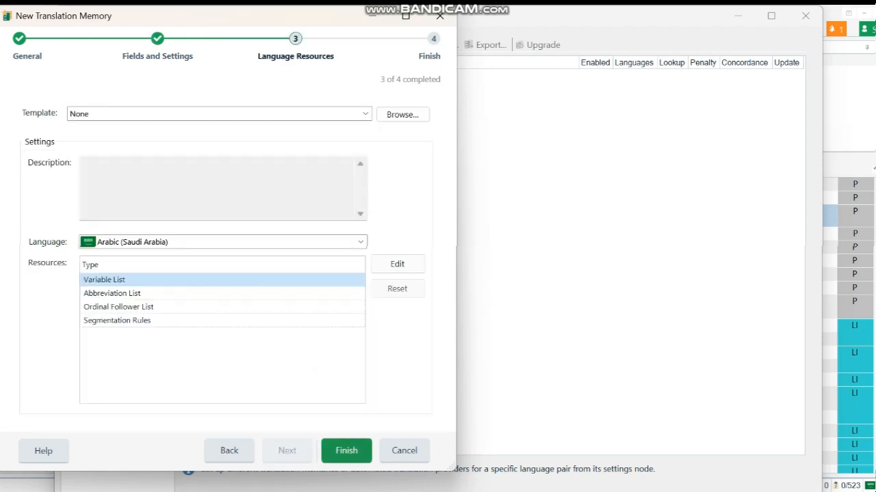
{"action": "left_click", "coordinate": [346, 451]}
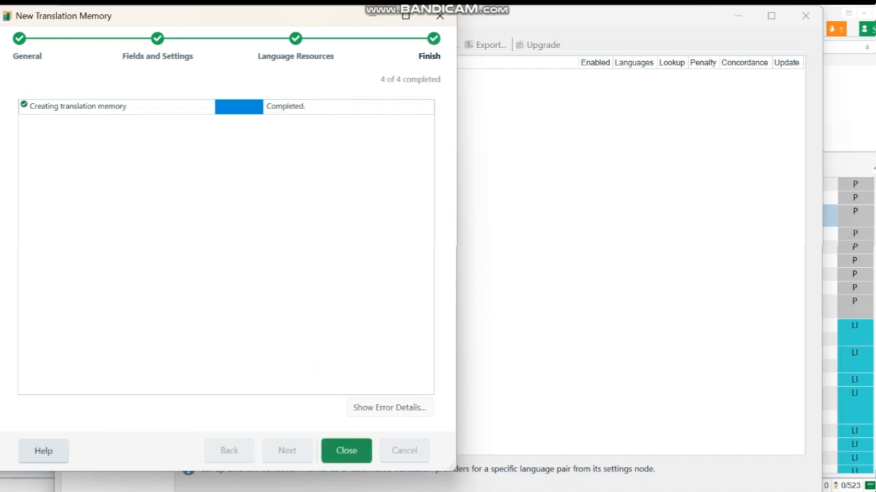
{"action": "key", "text": "Return"}
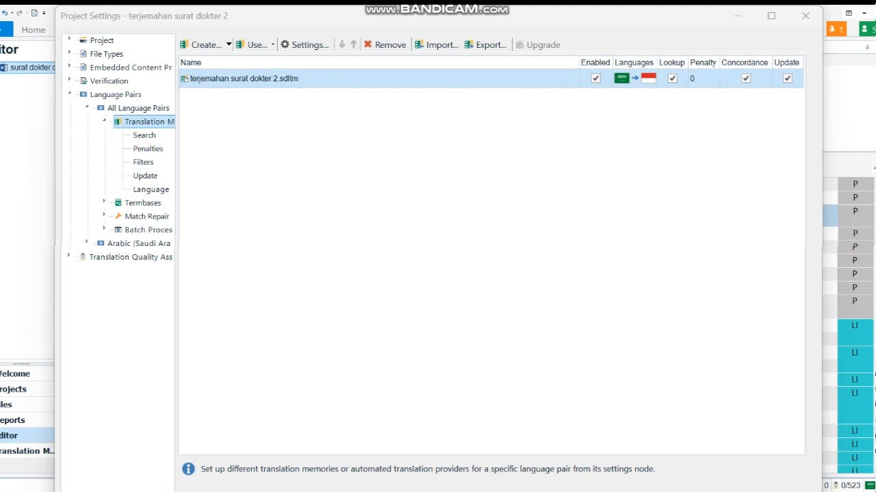
Step: Start an import into the new translation memory and add the TMX file "Terjemahan Surat dokter 2" from the SEMESTER 7 folder
{"action": "key", "text": "super+Up"}
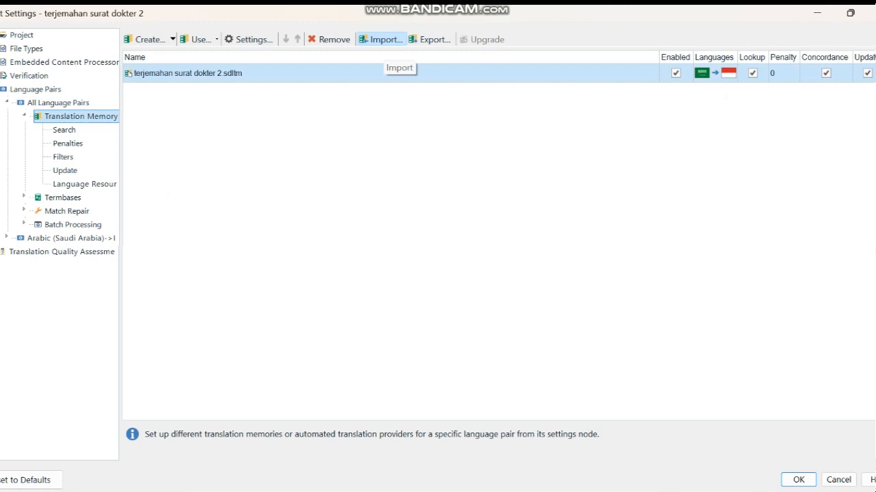
{"action": "left_click", "coordinate": [381, 39]}
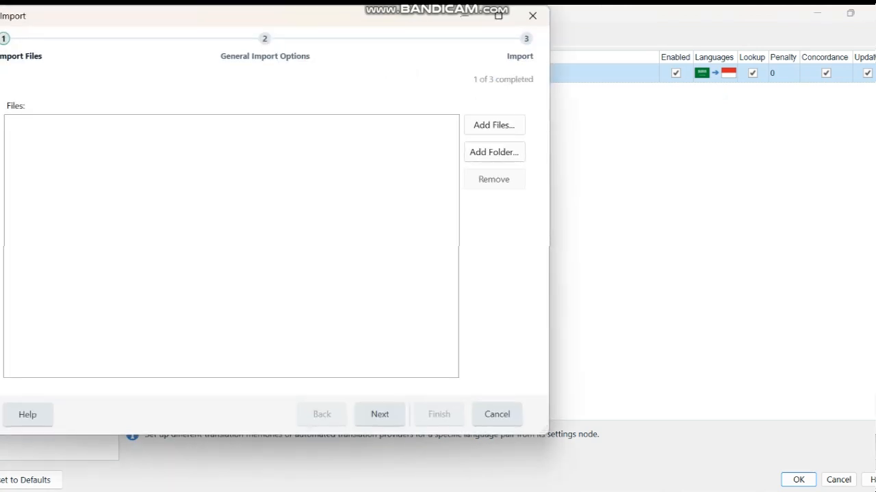
{"action": "left_click", "coordinate": [494, 126]}
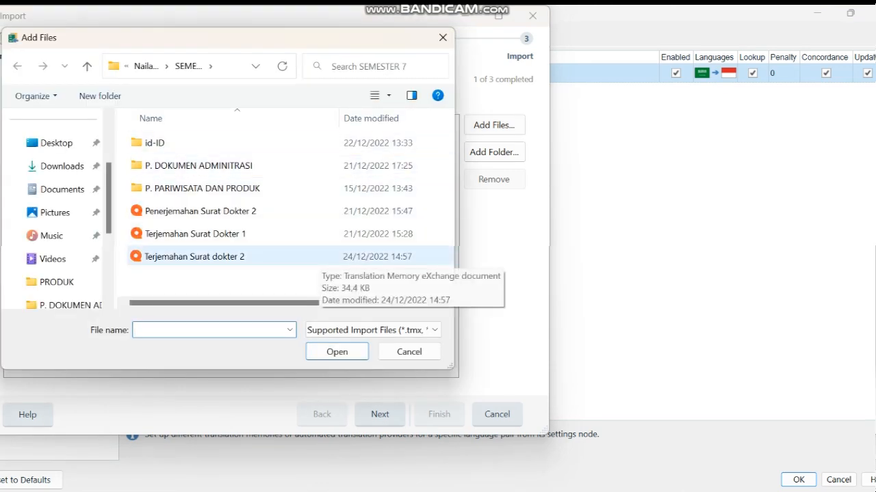
{"action": "left_click", "coordinate": [314, 256]}
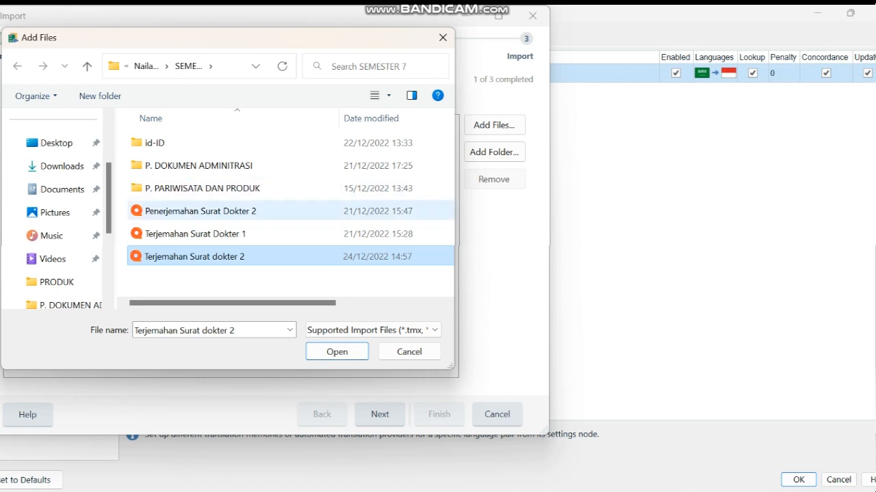
{"action": "left_click", "coordinate": [337, 352]}
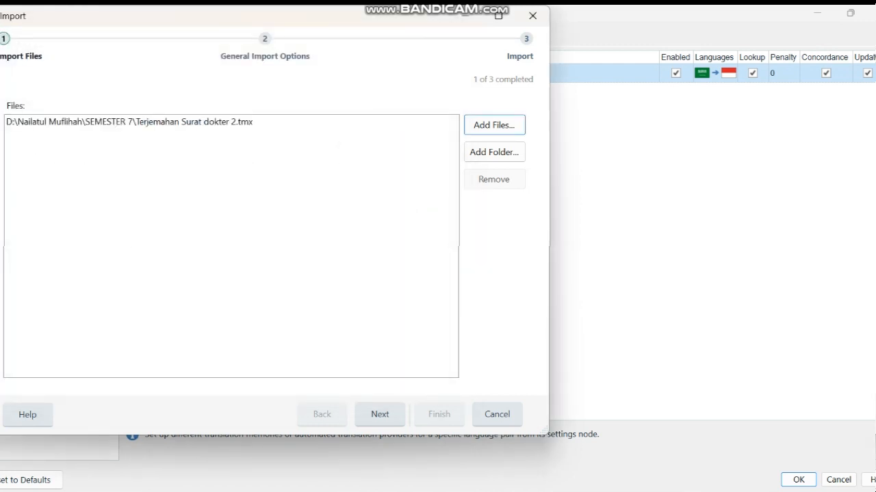
Step: Run the TMX import with the default TMX and general import options, and accept the project settings
{"action": "left_click", "coordinate": [380, 414]}
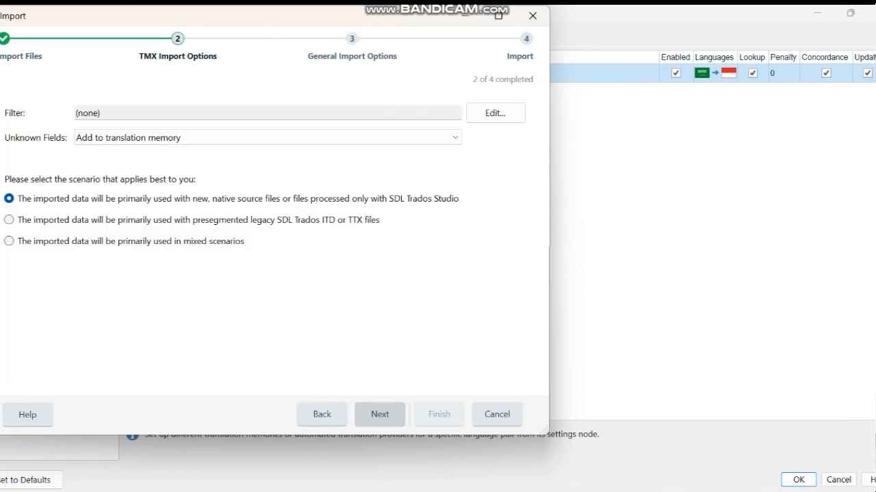
{"action": "left_click", "coordinate": [379, 415]}
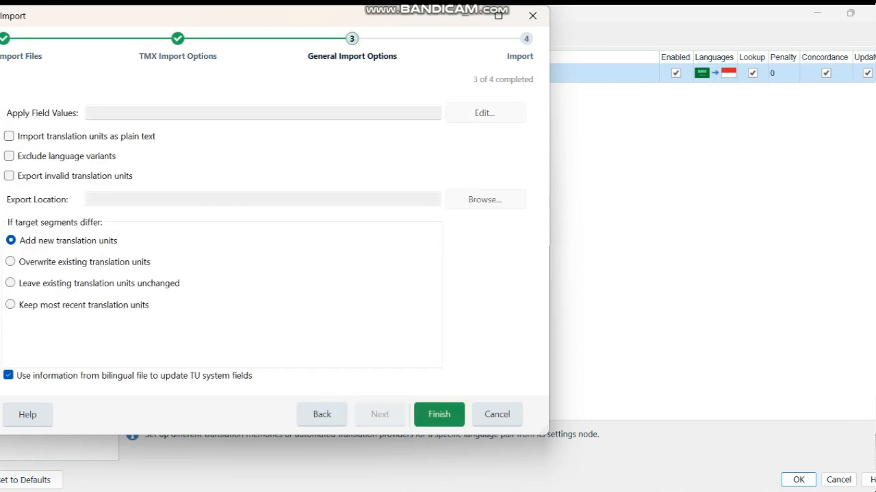
{"action": "left_click", "coordinate": [440, 415]}
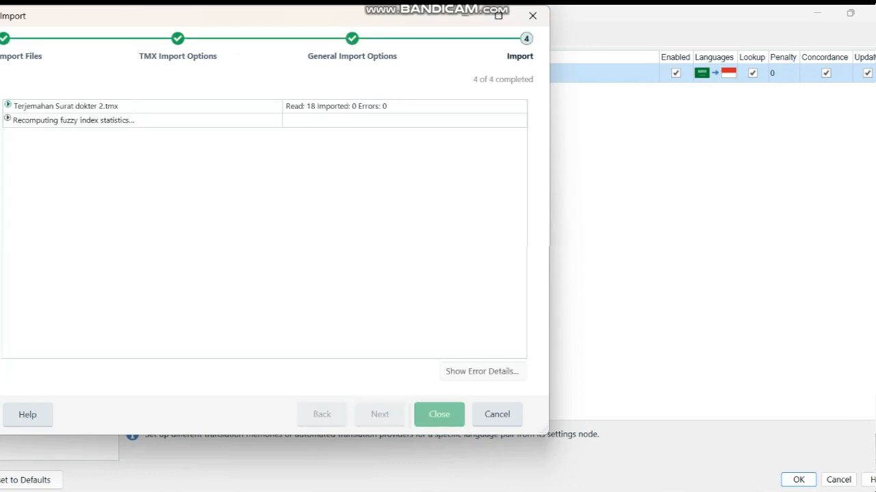
{"action": "left_click", "coordinate": [438, 415]}
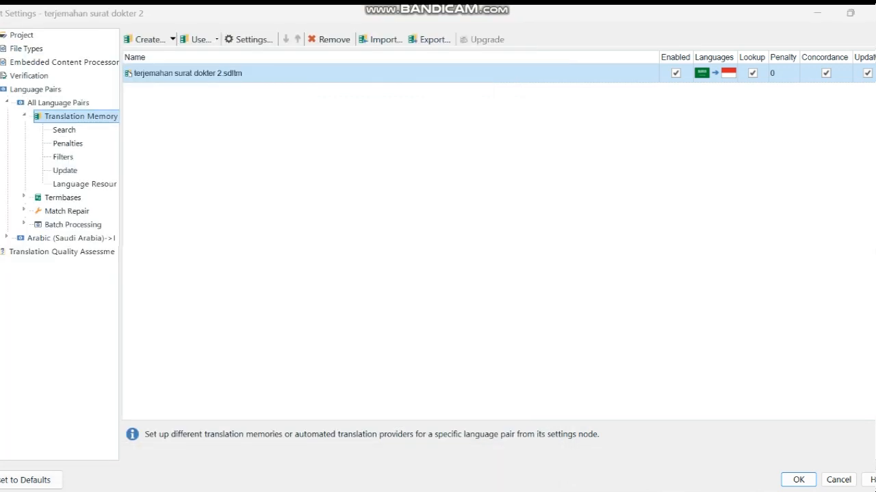
{"action": "key", "text": "Return"}
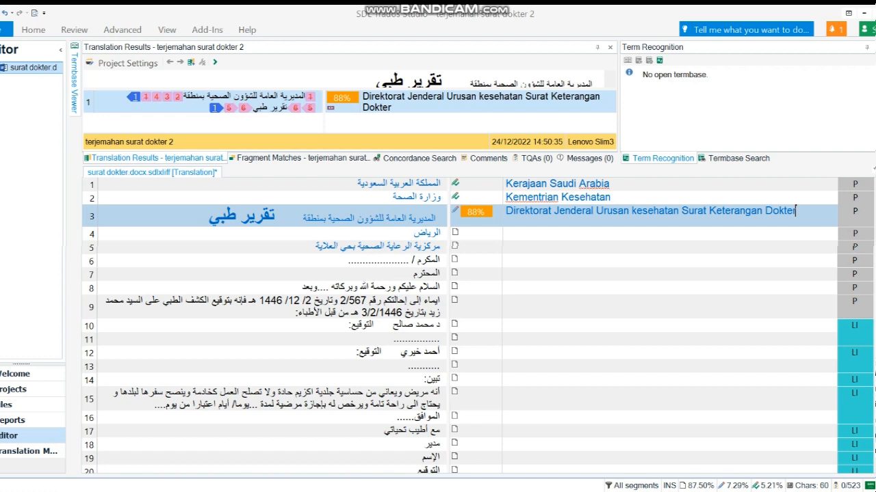
Step: Confirm segments 3 to 20 one after another with the translation memory matches, leaving dotted-line segments 11 and 13 empty
{"action": "key", "text": "ctrl+Return"}
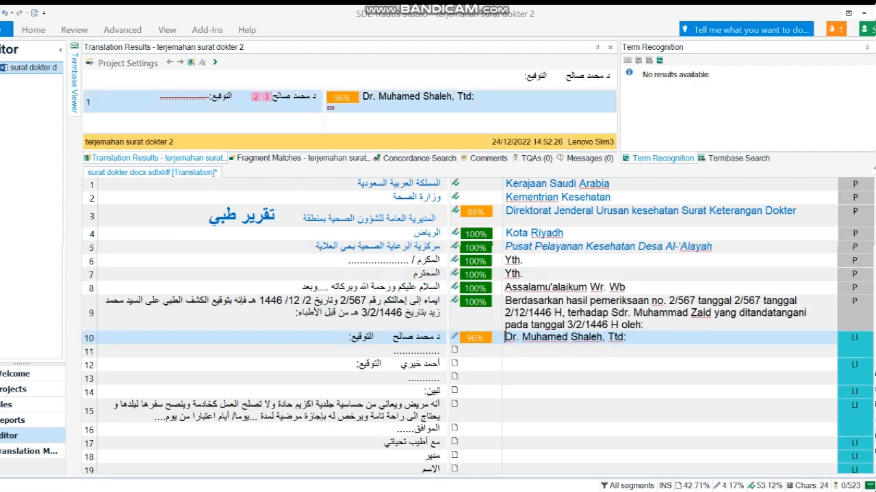
{"action": "key", "text": "ctrl+Return"}
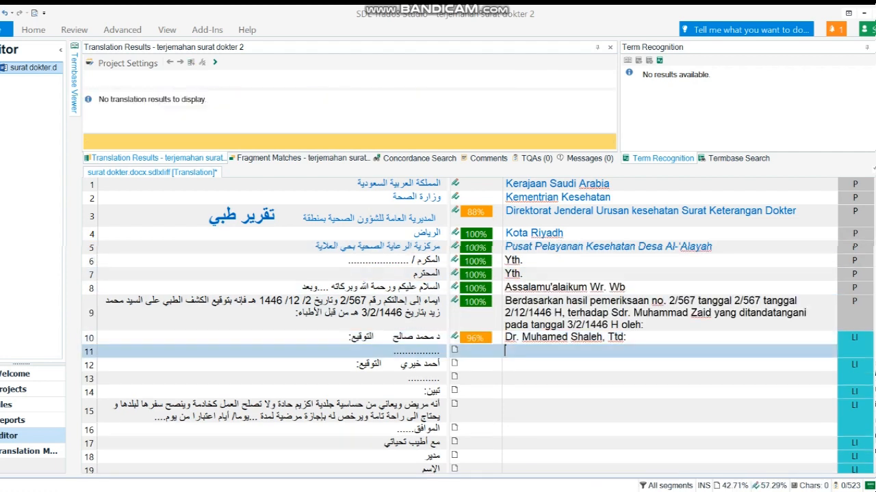
{"action": "key", "text": "ctrl+Return"}
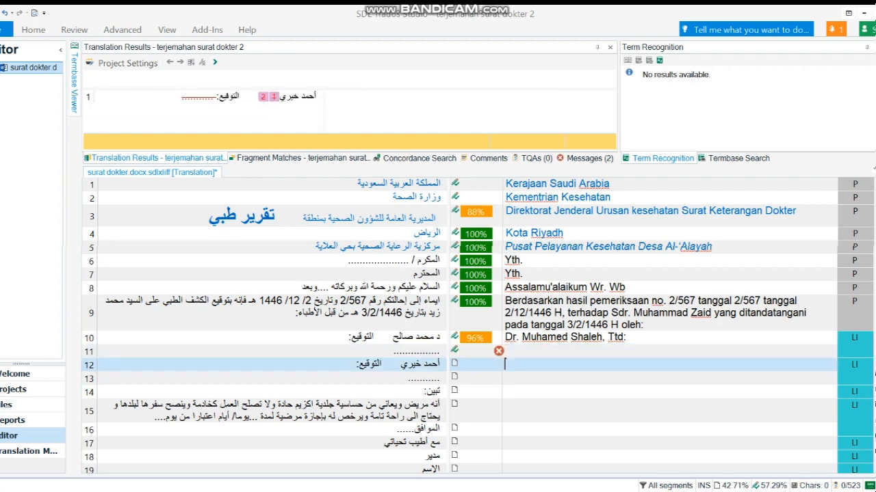
{"action": "key", "text": "ctrl+Return"}
{"action": "key", "text": "ctrl+Return"}
{"action": "key", "text": "ctrl+Return"}
{"action": "key", "text": "ctrl+Return"}
{"action": "key", "text": "ctrl+Return"}
{"action": "key", "text": "ctrl+Return"}
{"action": "key", "text": "ctrl+Return"}
{"action": "key", "text": "ctrl+Return"}
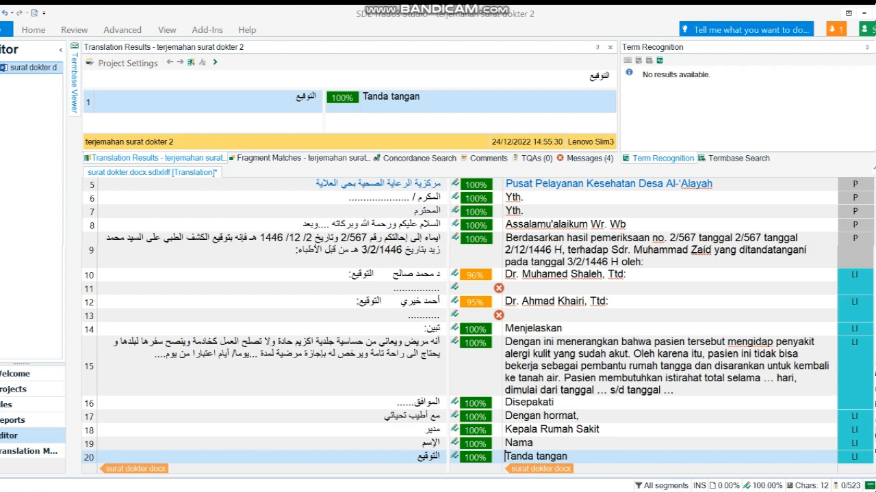
Step: Fill the empty target segments 11 and 13 with dots, "......." and "........", and confirm both
{"action": "left_click", "coordinate": [506, 288]}
{"action": "type", "text": "......."}
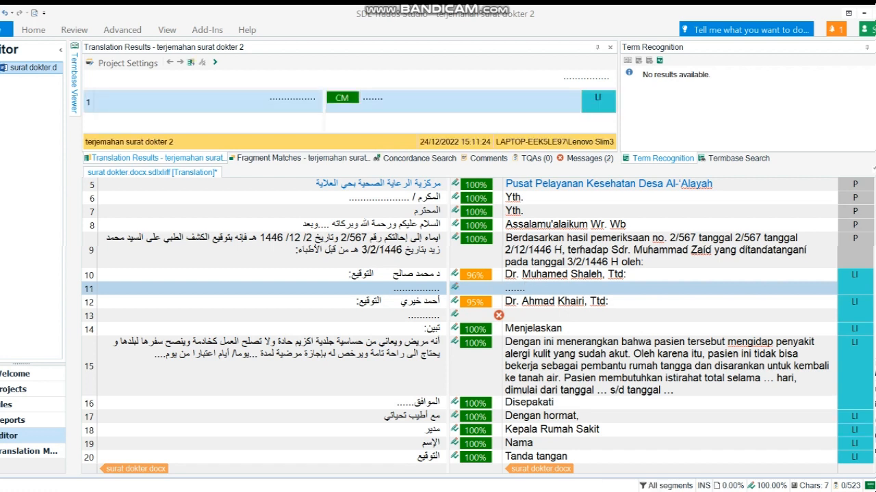
{"action": "key", "text": "ctrl+Return"}
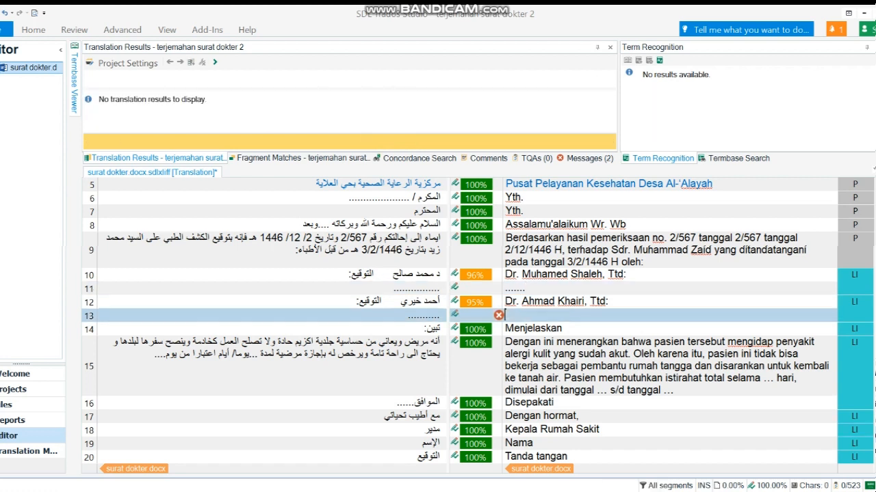
{"action": "type", "text": "....."}
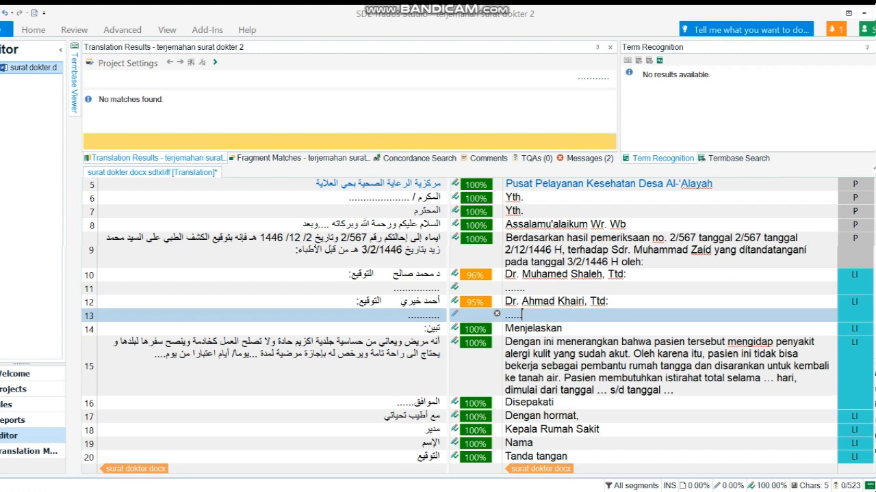
{"action": "type", "text": "..."}
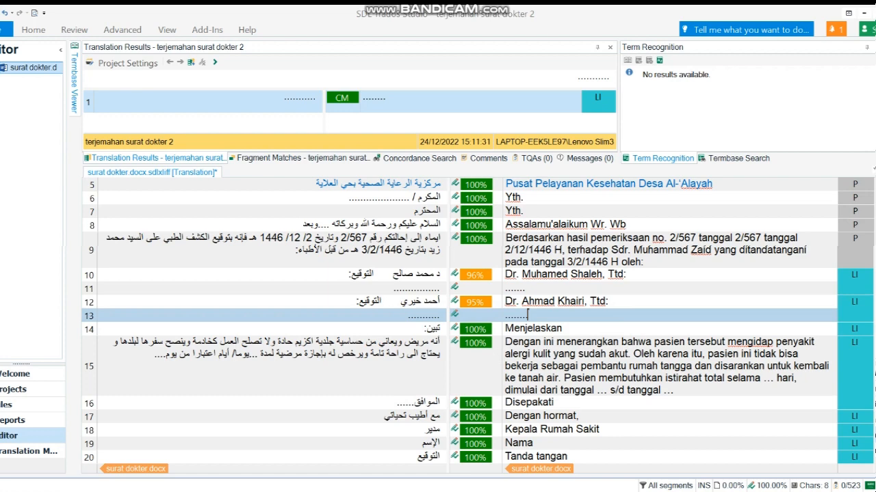
{"action": "scroll", "coordinate": [478, 325], "scroll_direction": "up", "scroll_amount": 2}
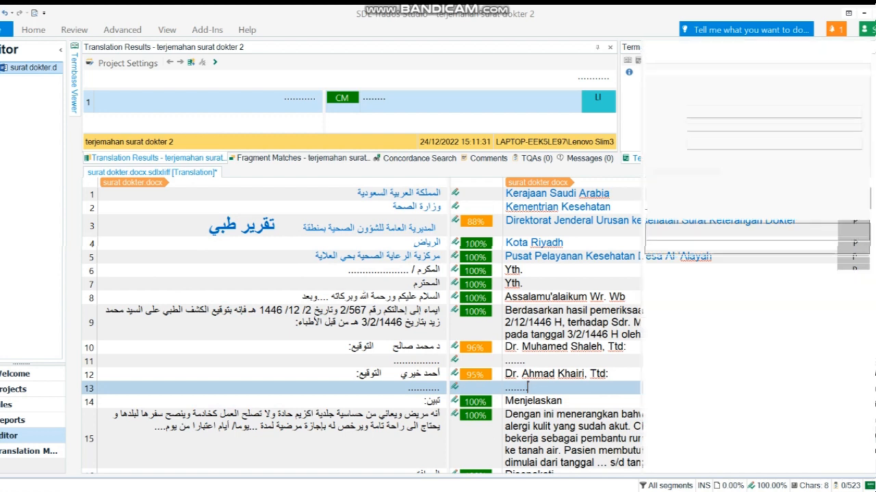
{"action": "scroll", "coordinate": [615, 321], "scroll_direction": "down", "scroll_amount": 2}
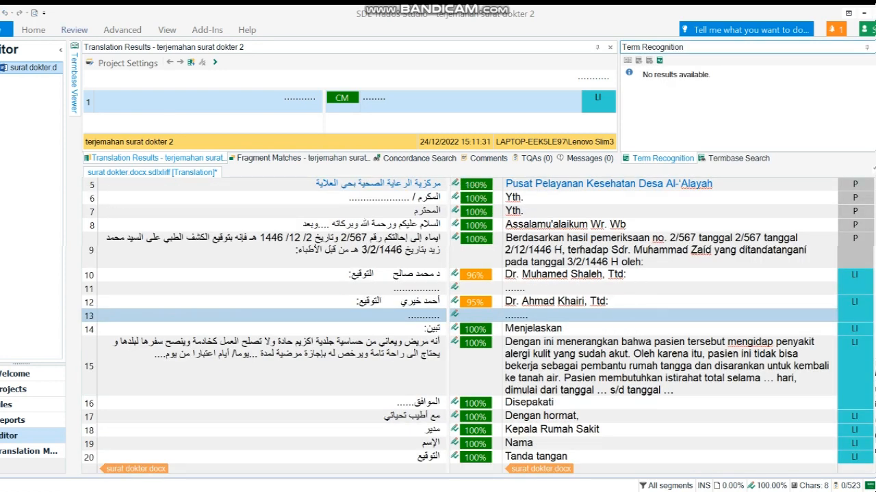
Step: Start an Export for Bilingual Review, save the pending changes, and set the export location to the P. DOKUMEN ADMINITRASI folder in SEMESTER 7
{"action": "key", "text": "ctrl+F1"}
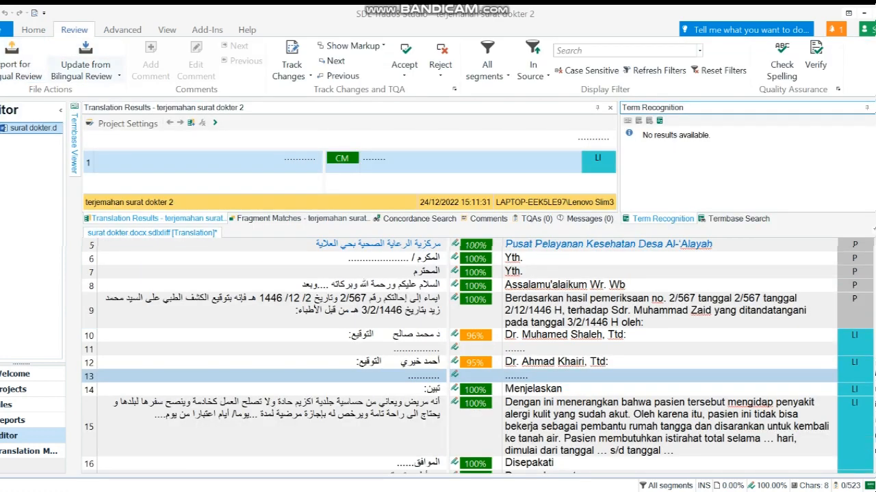
{"action": "left_click", "coordinate": [12, 54]}
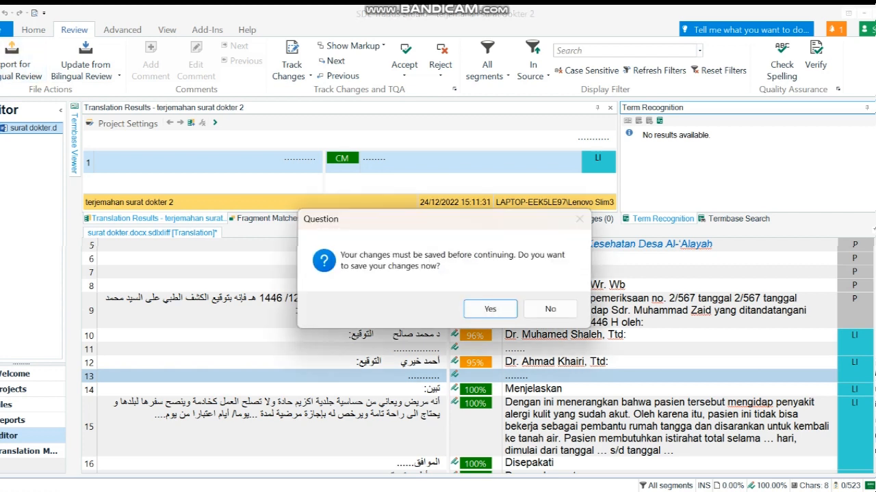
{"action": "key", "text": "Return"}
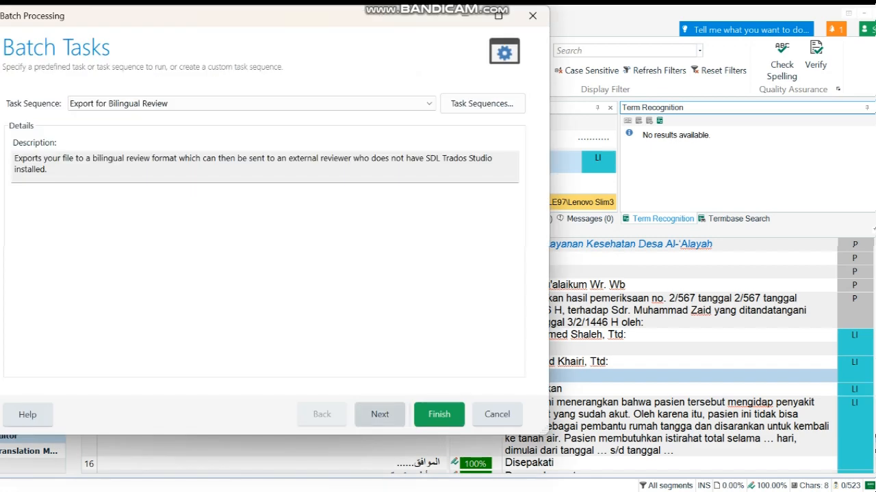
{"action": "left_click", "coordinate": [379, 414]}
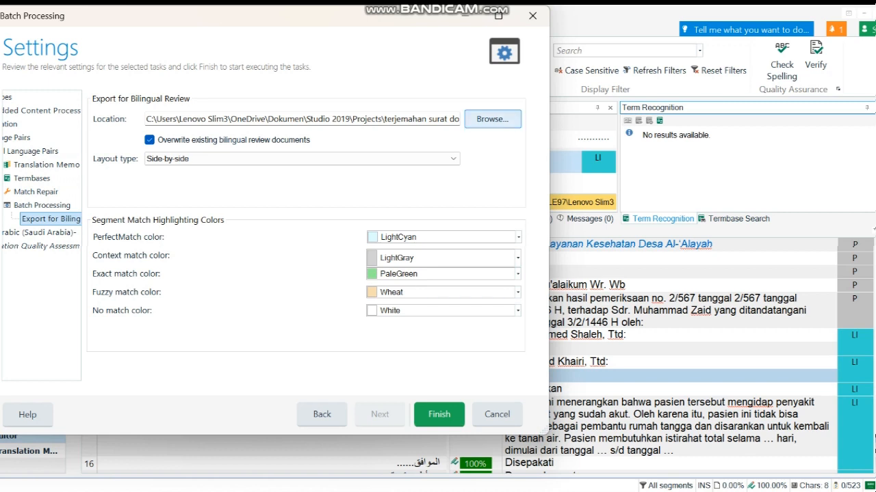
{"action": "left_click", "coordinate": [493, 119]}
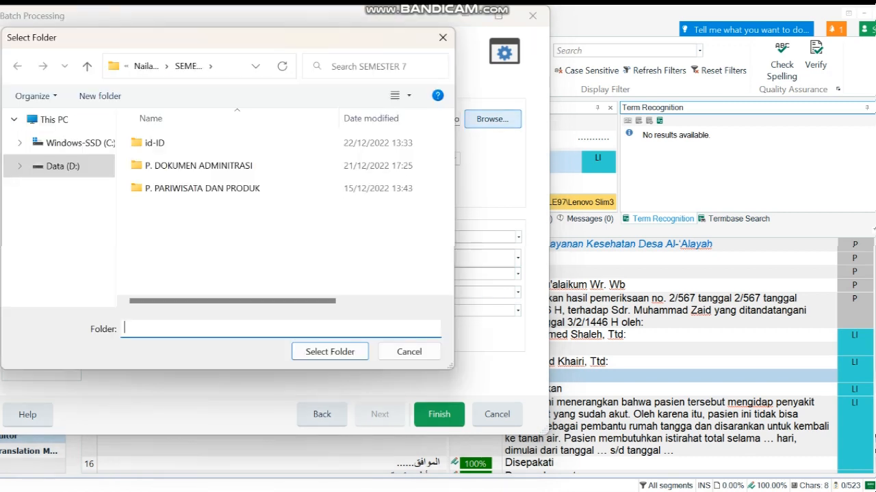
{"action": "double_click", "coordinate": [199, 166]}
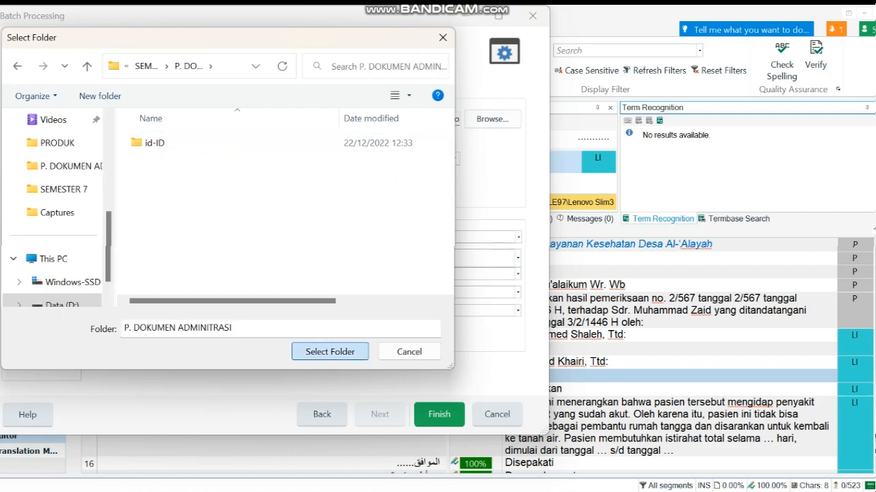
{"action": "left_click", "coordinate": [330, 351]}
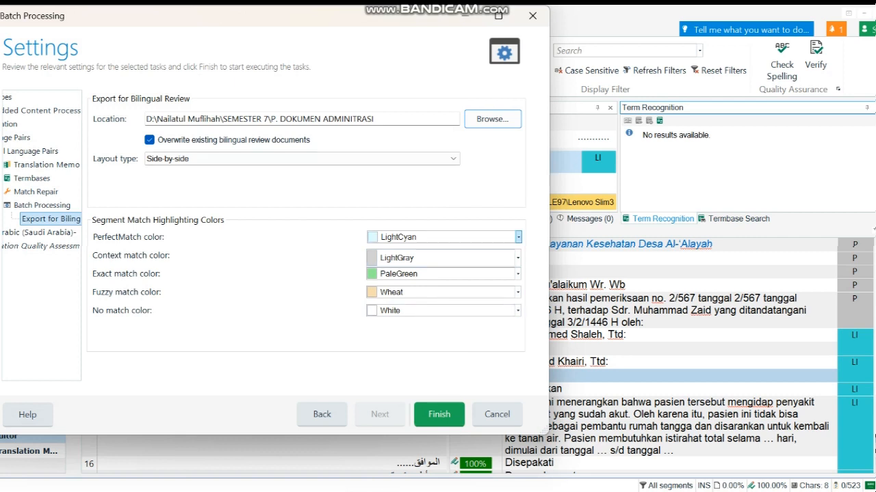
Step: Set the highlighting colors to 216; 216; 221 for PerfectMatch, 250; 201; 174 for context match and 171; 225; 157 for exact match
{"action": "left_click", "coordinate": [518, 237]}
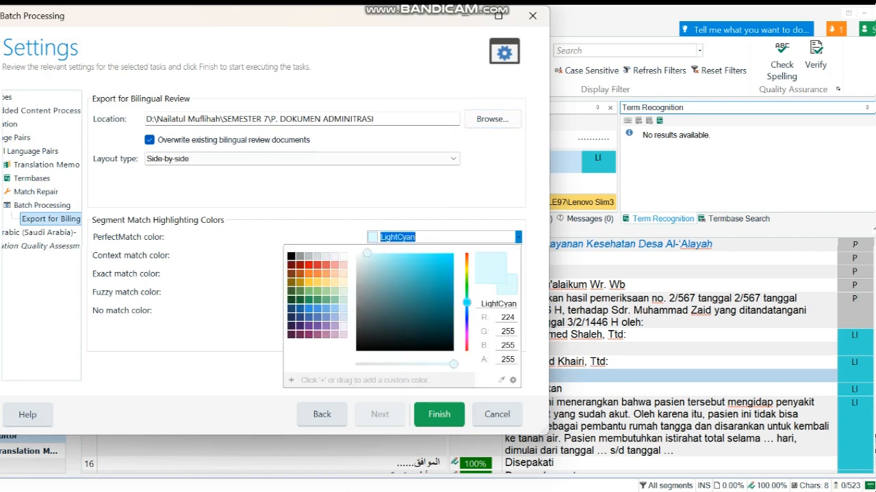
{"action": "left_click", "coordinate": [316, 256]}
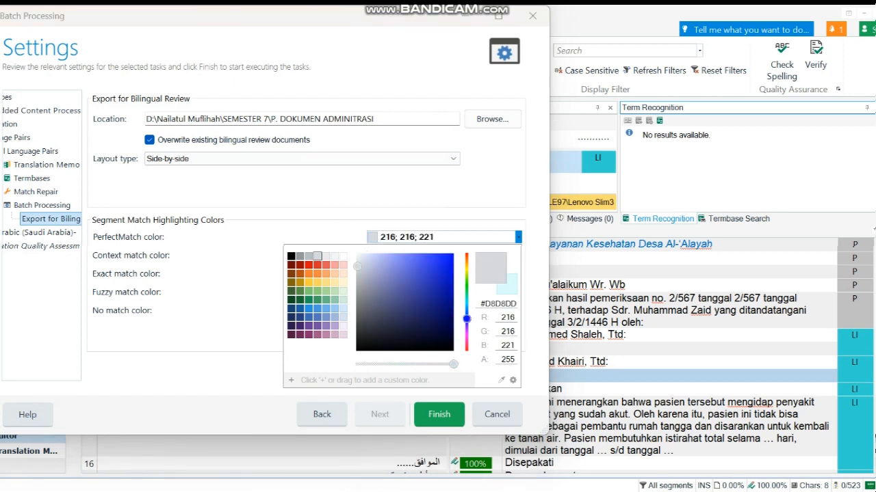
{"action": "left_click", "coordinate": [518, 257]}
{"action": "left_click", "coordinate": [518, 258]}
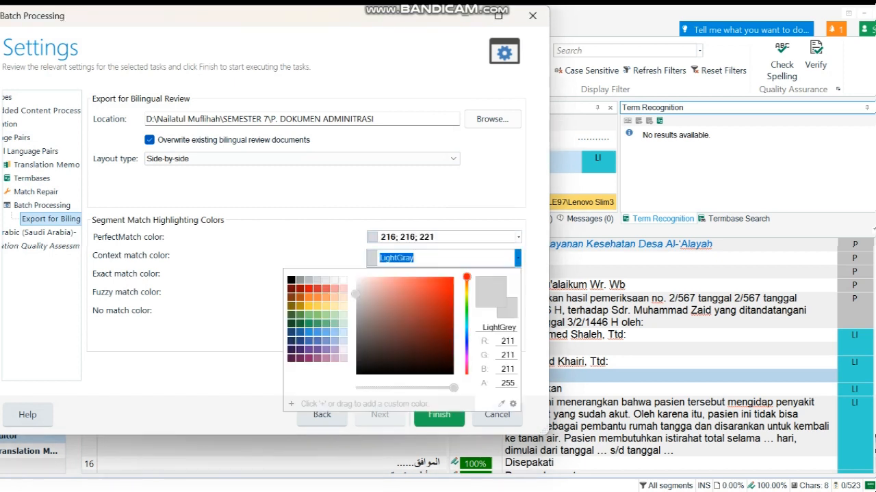
{"action": "left_click", "coordinate": [334, 298]}
{"action": "left_click", "coordinate": [518, 274]}
{"action": "left_click", "coordinate": [334, 342]}
Step: Set the fuzzy match color to 118; 179; 231 and the no match color to 205; 165; 197, and run the export
{"action": "left_click", "coordinate": [518, 292]}
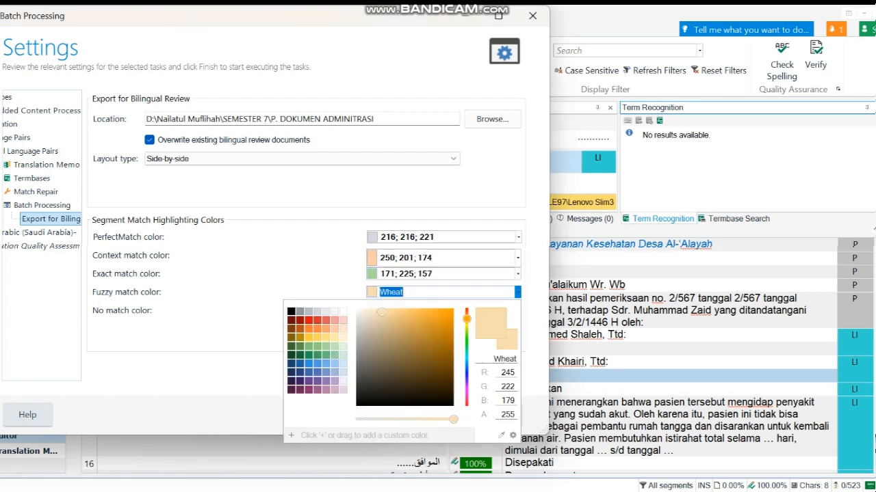
{"action": "left_click", "coordinate": [326, 363]}
{"action": "left_click", "coordinate": [518, 311]}
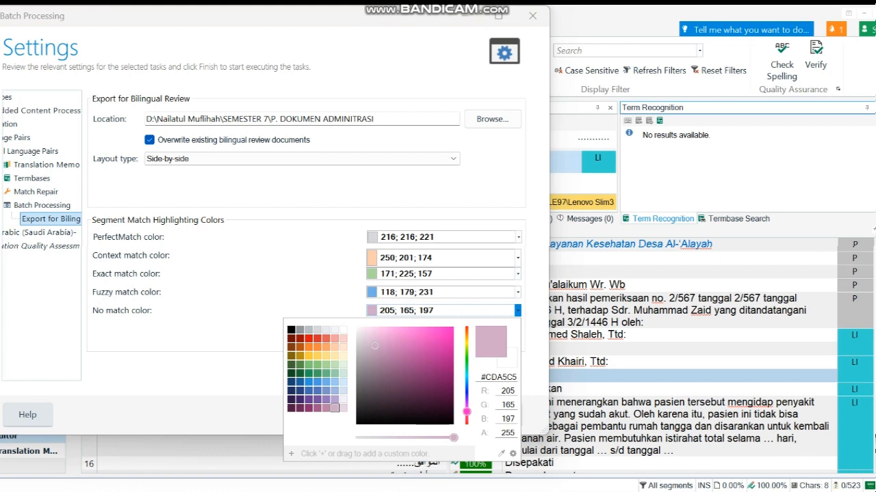
{"action": "left_click", "coordinate": [333, 408]}
{"action": "left_click", "coordinate": [439, 415]}
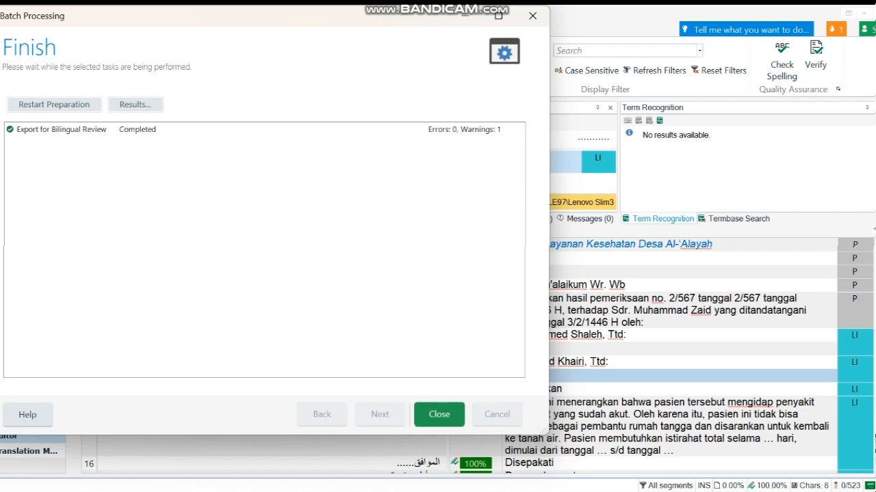
Step: Open the exported "surat dokter.docx.review" from the id-ID folder in Word, examine its colored bilingual segment table, and return to SDL Trados Studio
{"action": "key", "text": "alt+Tab"}
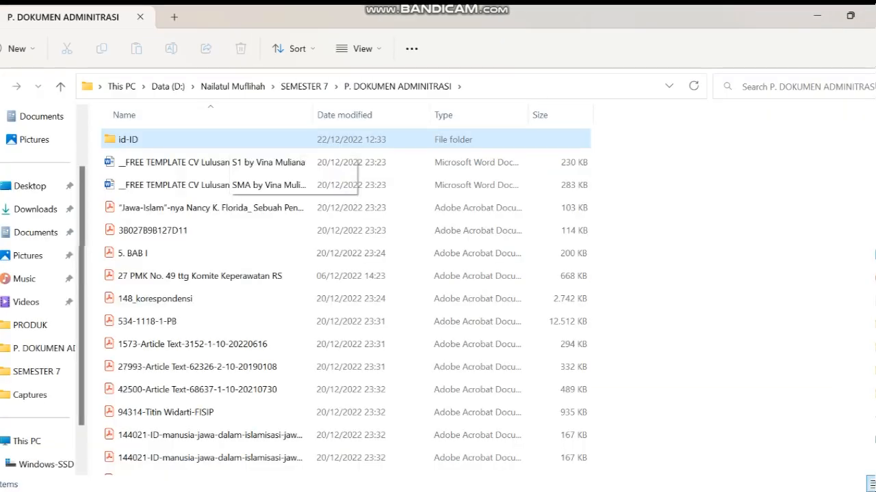
{"action": "left_click", "coordinate": [128, 139]}
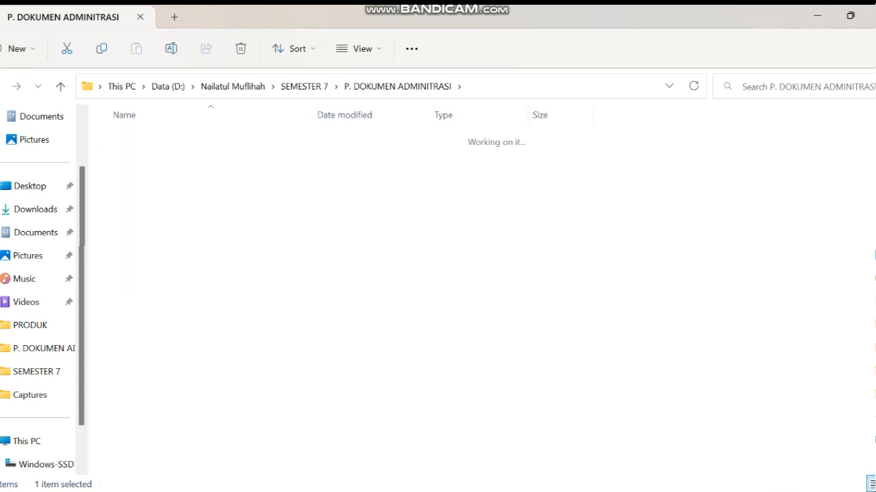
{"action": "scroll", "coordinate": [38, 451], "scroll_direction": "down", "scroll_amount": 1}
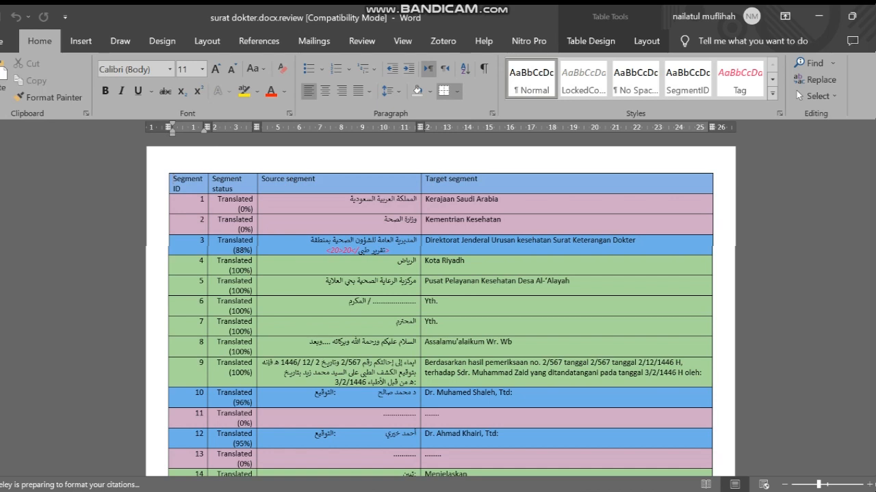
{"action": "scroll", "coordinate": [440, 306], "scroll_direction": "down", "scroll_amount": 4}
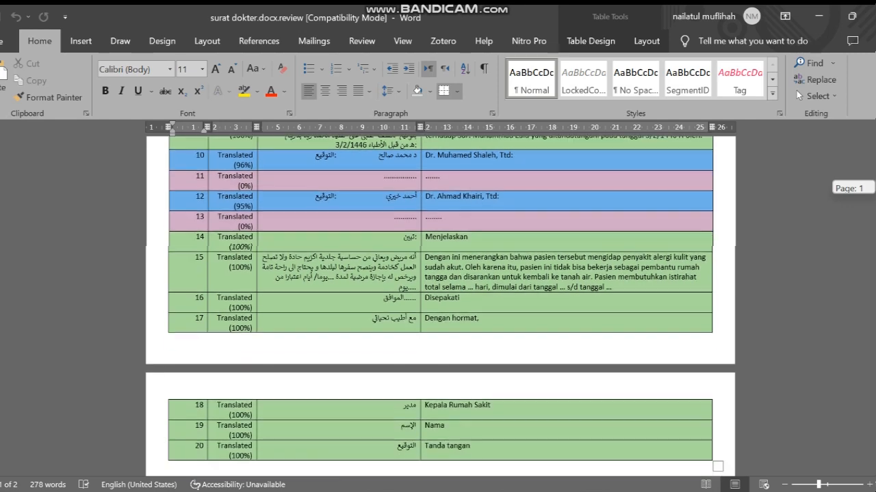
{"action": "scroll", "coordinate": [441, 306], "scroll_direction": "down", "scroll_amount": 6}
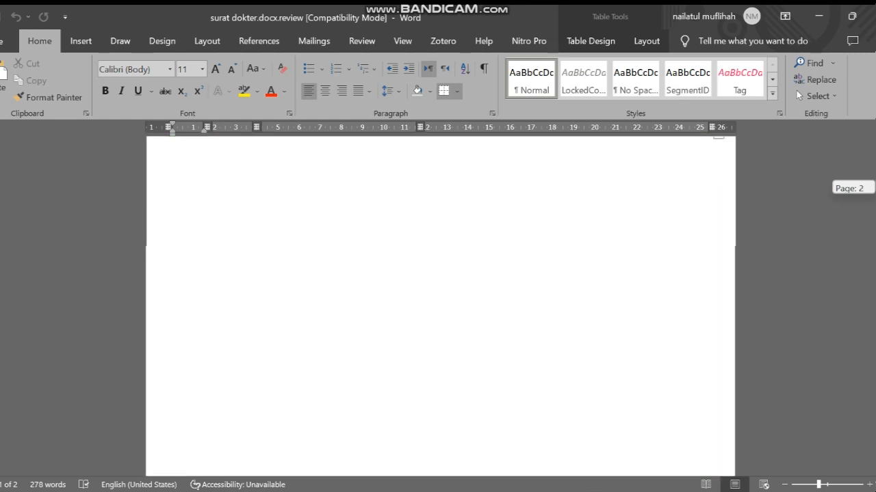
{"action": "scroll", "coordinate": [441, 307], "scroll_direction": "up", "scroll_amount": 10}
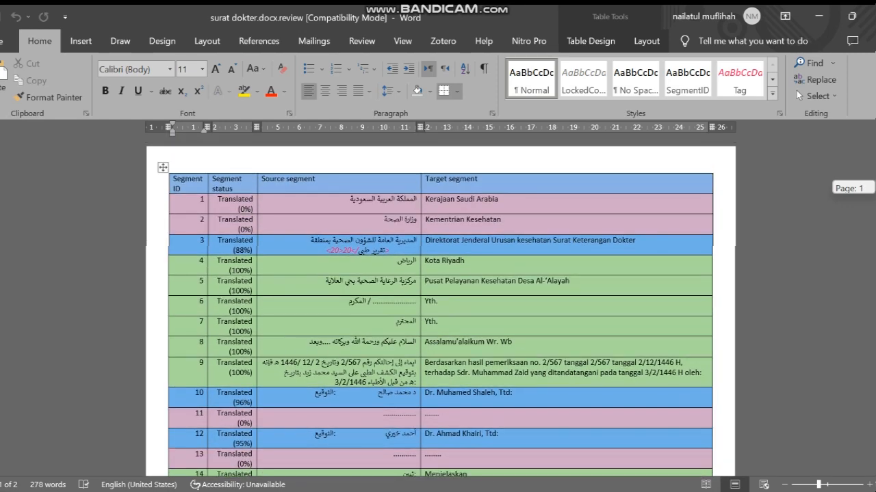
{"action": "scroll", "coordinate": [440, 306], "scroll_direction": "down", "scroll_amount": 2}
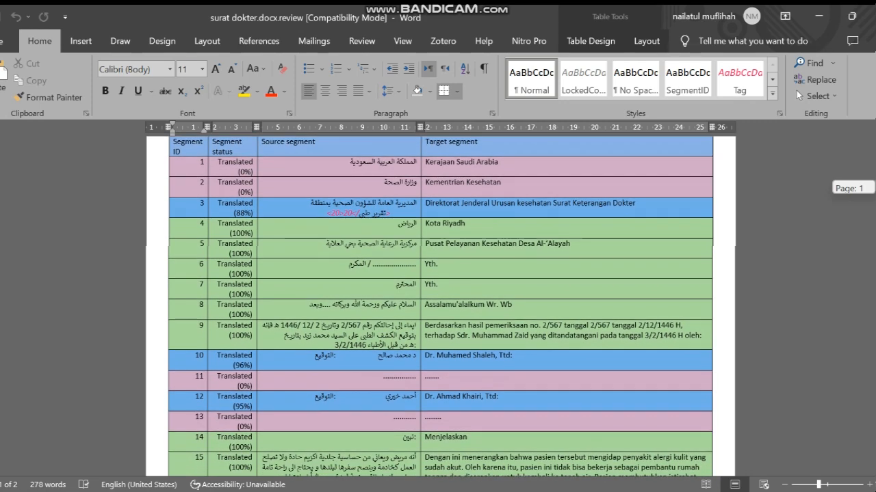
{"action": "scroll", "coordinate": [441, 307], "scroll_direction": "up", "scroll_amount": 2}
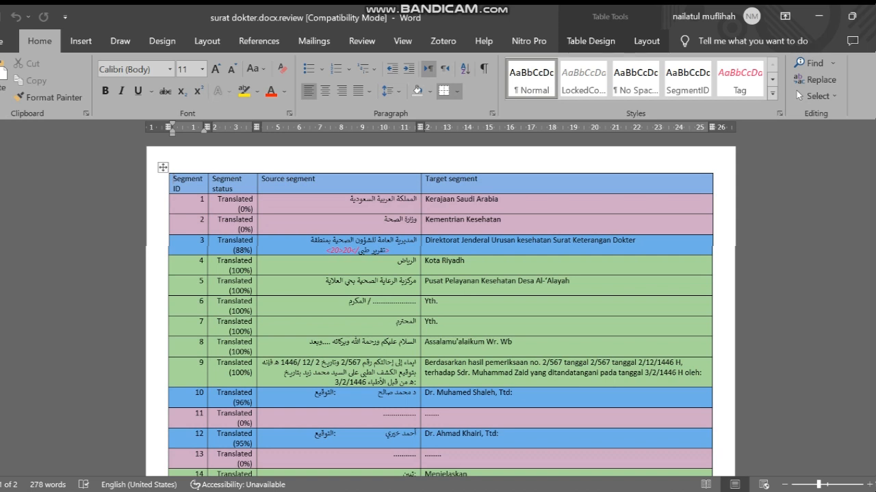
{"action": "key", "text": "alt+Tab"}
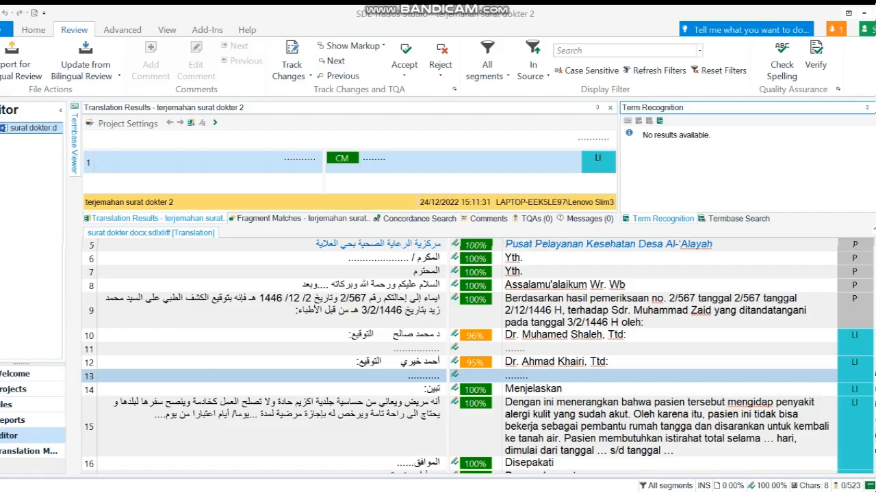